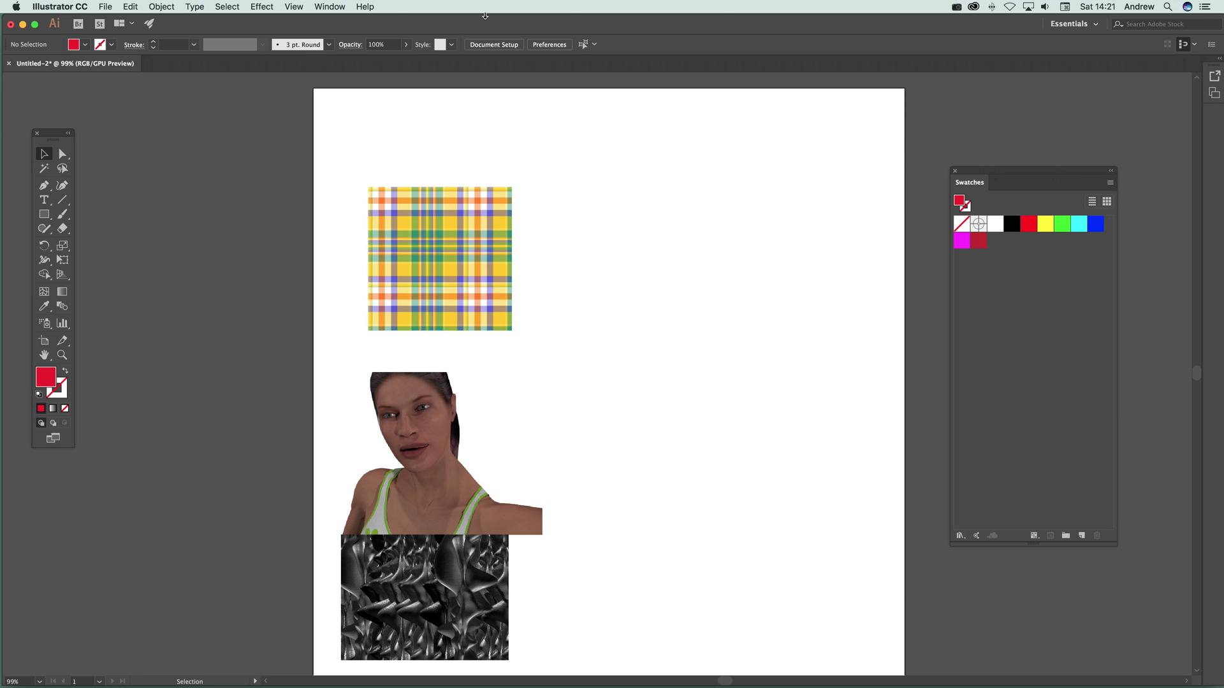
- Move the Swatches panel onto the canvas next to the artwork
click(327, 8)
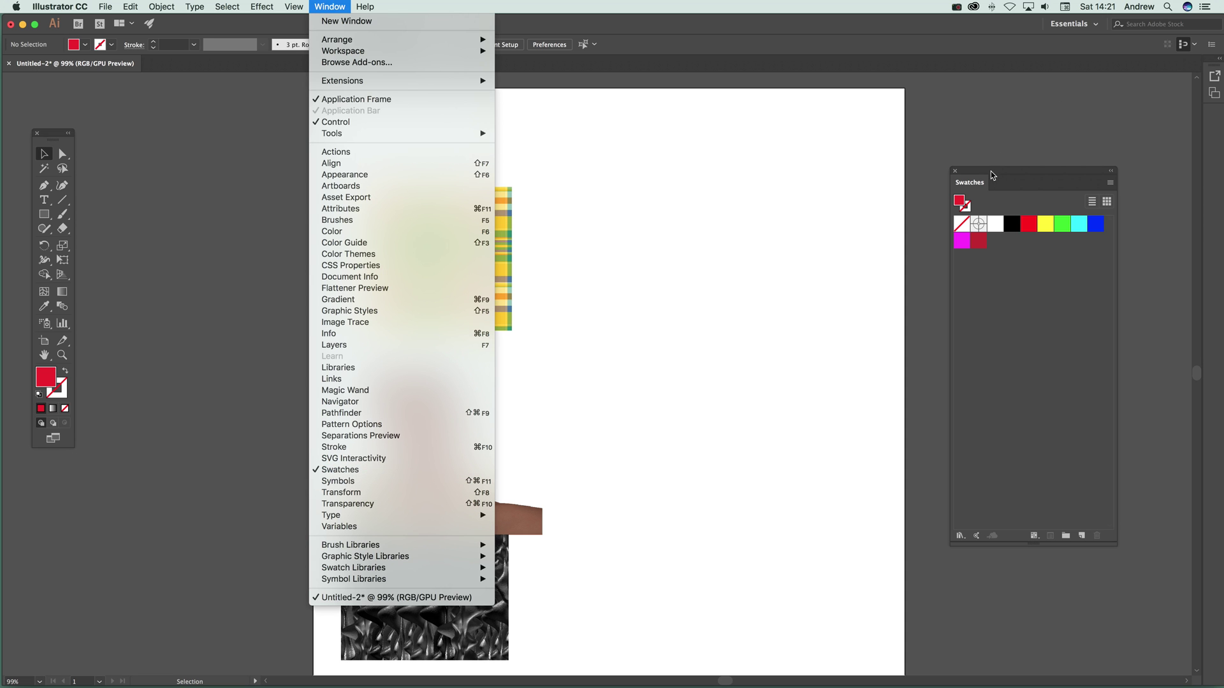
click(992, 175)
drag(1000, 171, 735, 230)
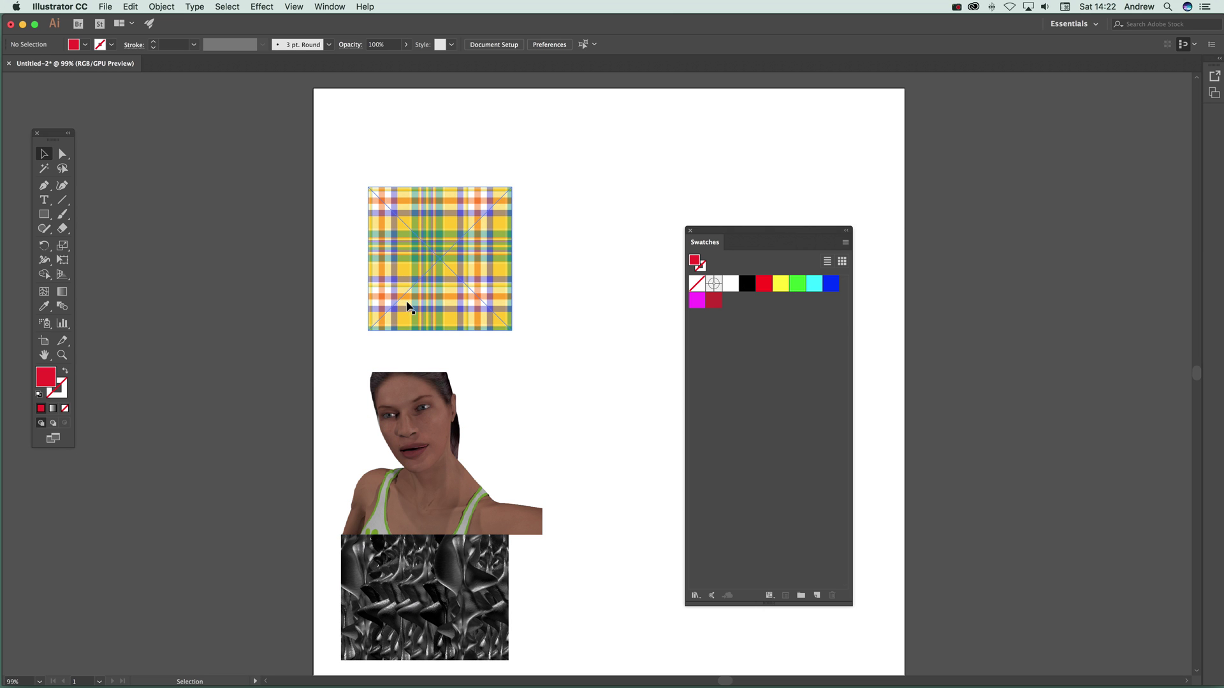
- Select the plaid square to check its linked file, GX10_Thread1_062.png, then bring up the File menu
click(417, 272)
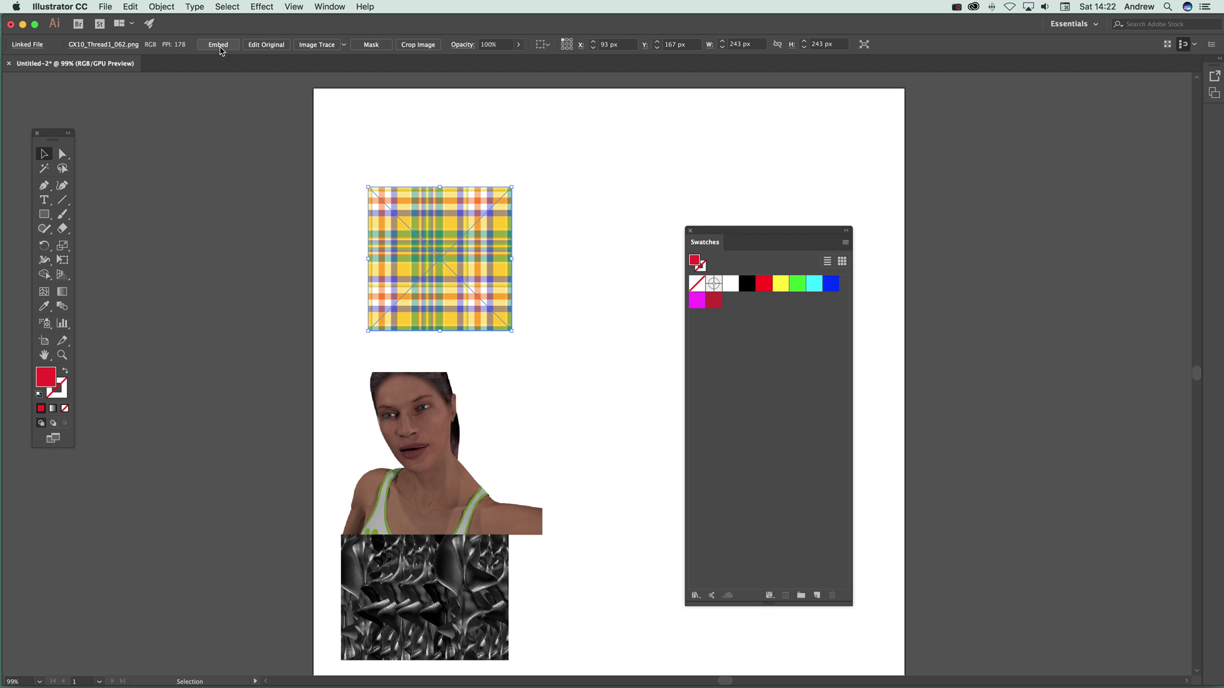
click(106, 6)
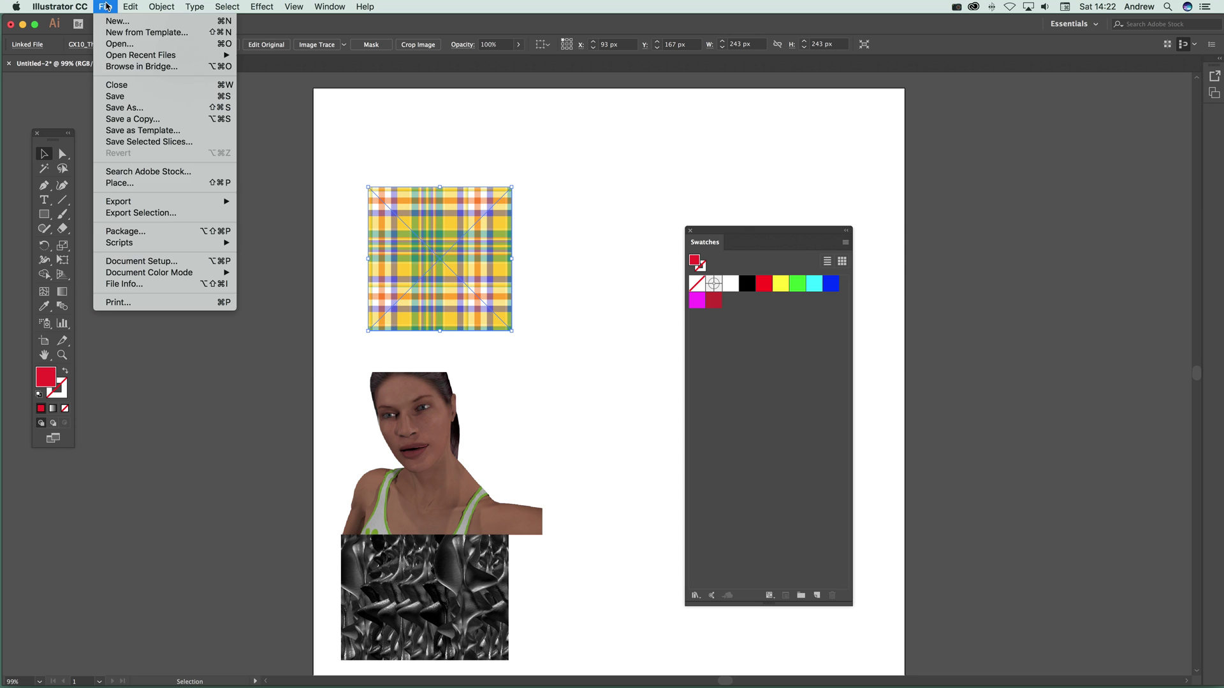
- Place jennifer17.png from the poser 15 folder onto the artboard at full size
click(119, 183)
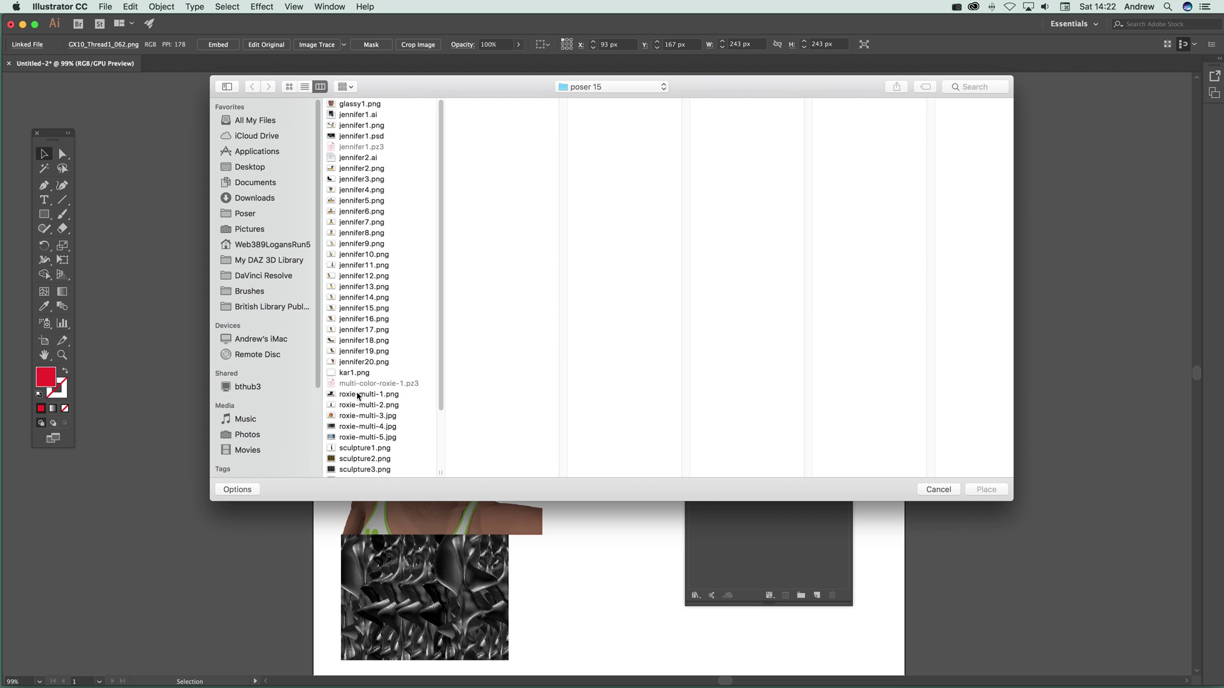
click(358, 395)
click(361, 330)
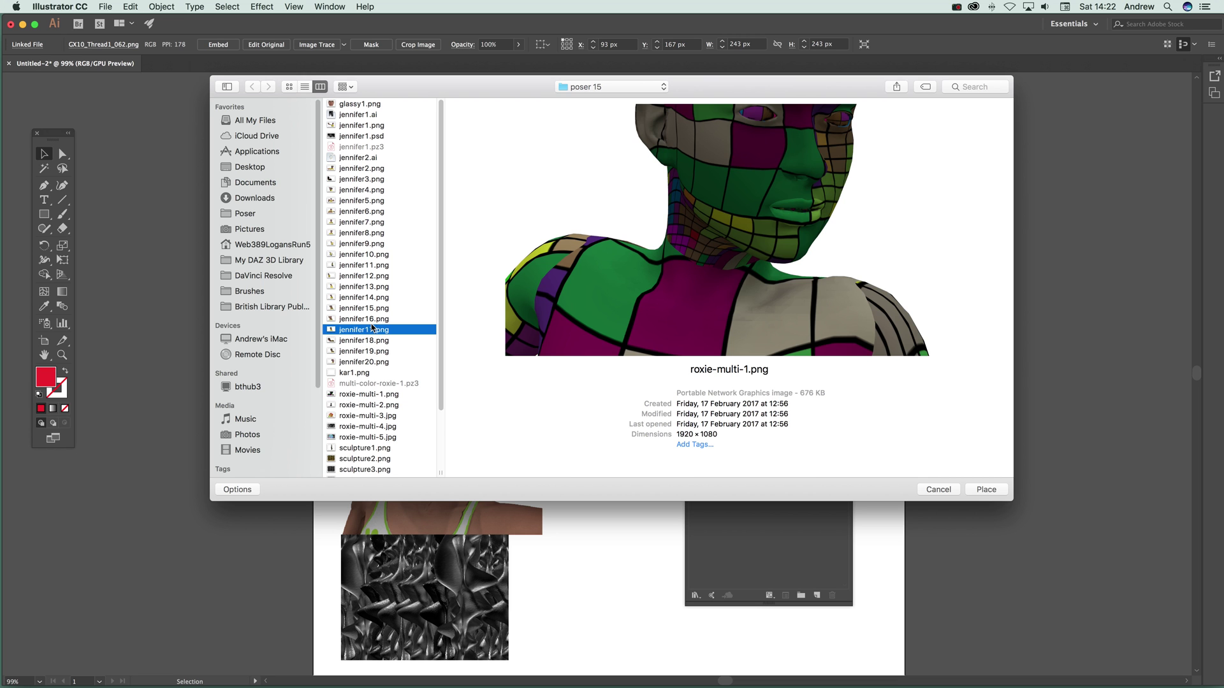
click(984, 489)
click(258, 242)
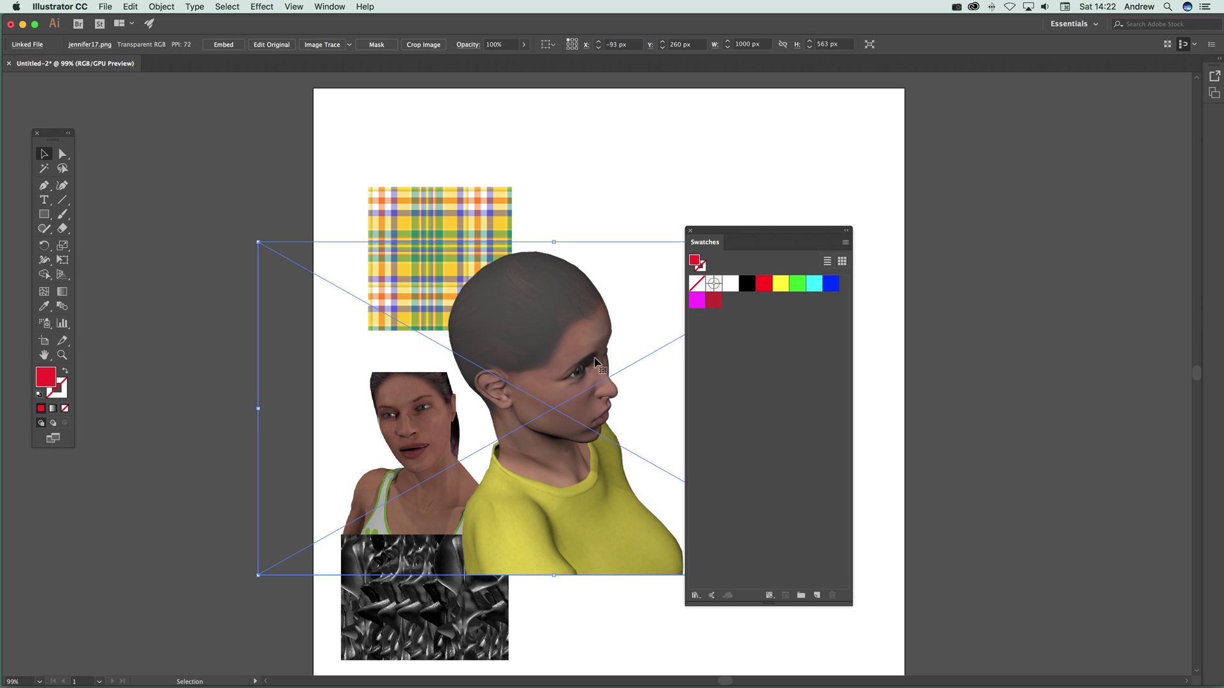
- Embed the placed portrait, add it as a swatch, and delete it from the page
click(224, 44)
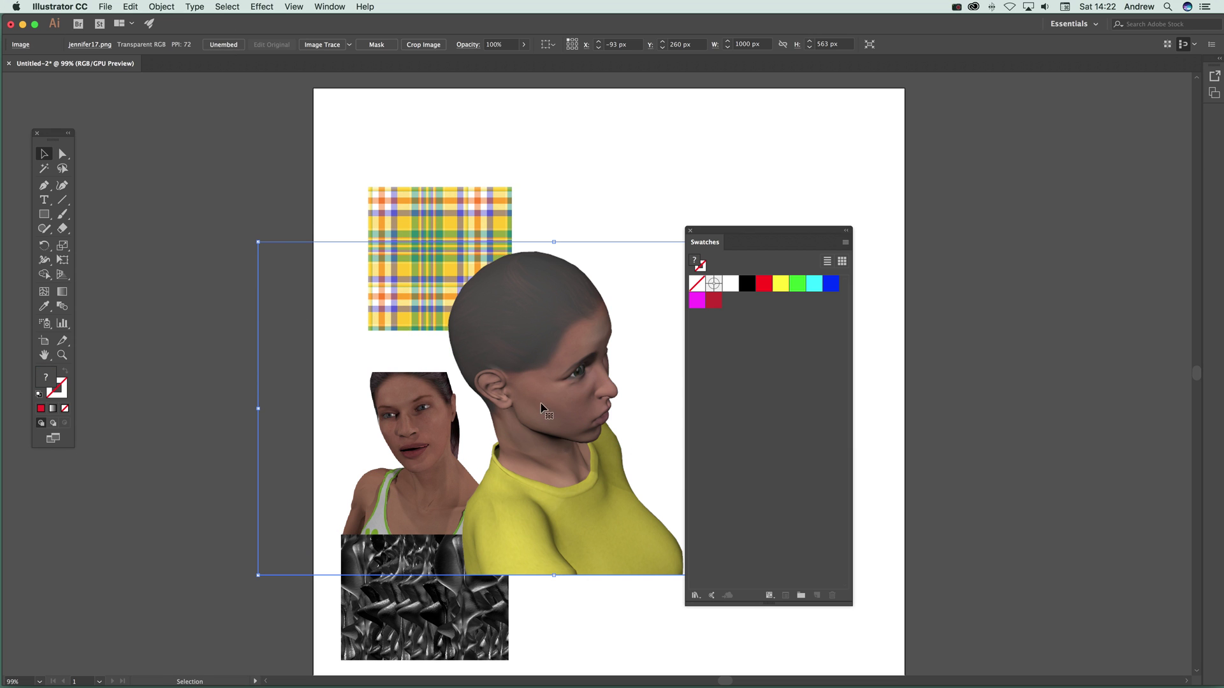
drag(559, 403, 751, 339)
key(Delete)
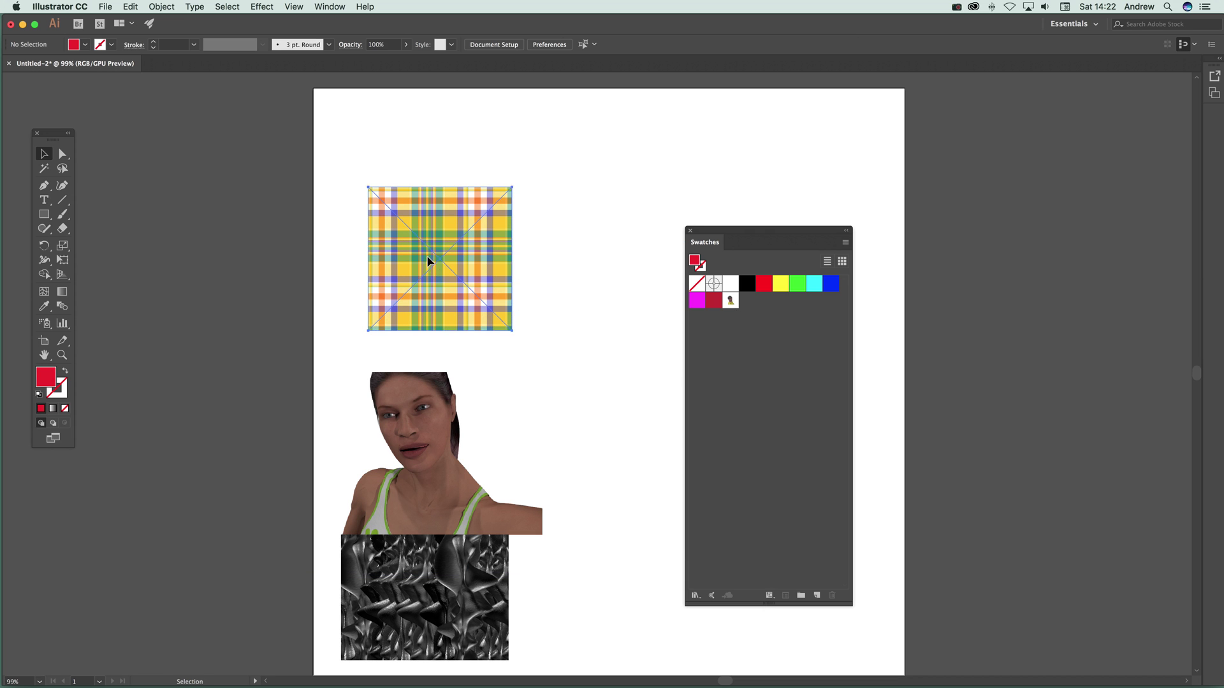
- Embed the plaid square, add it as a swatch, then enlarge it and rotate it 45°
drag(429, 259, 310, 235)
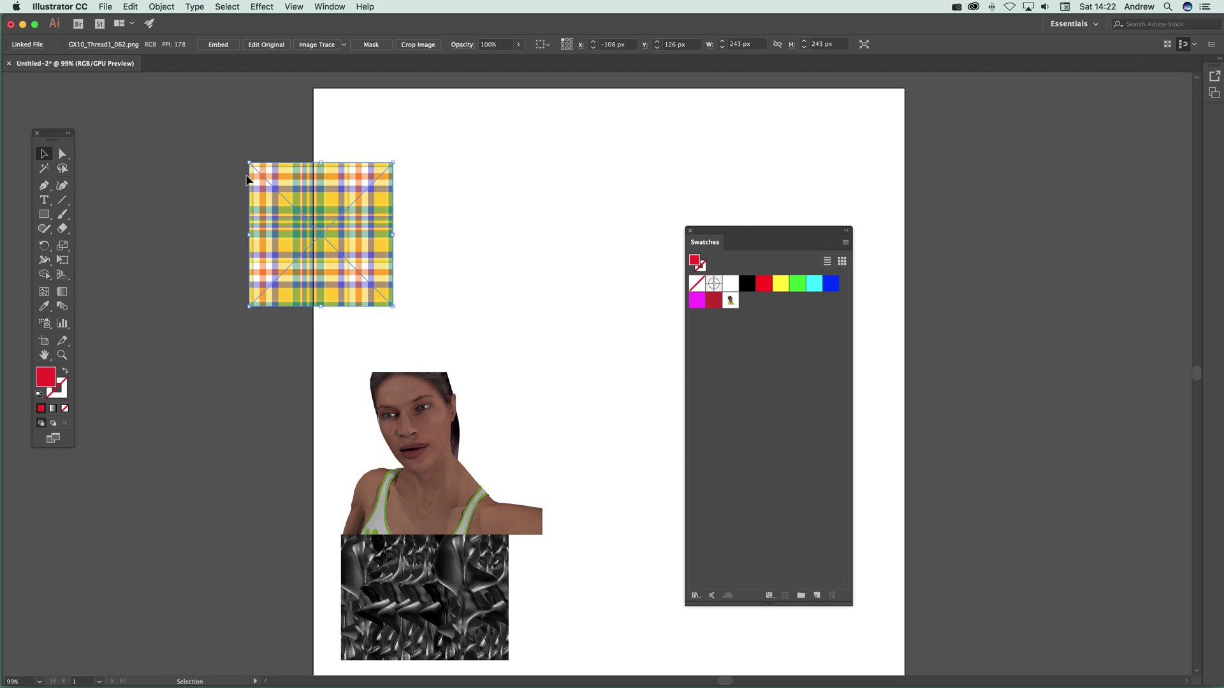
click(217, 46)
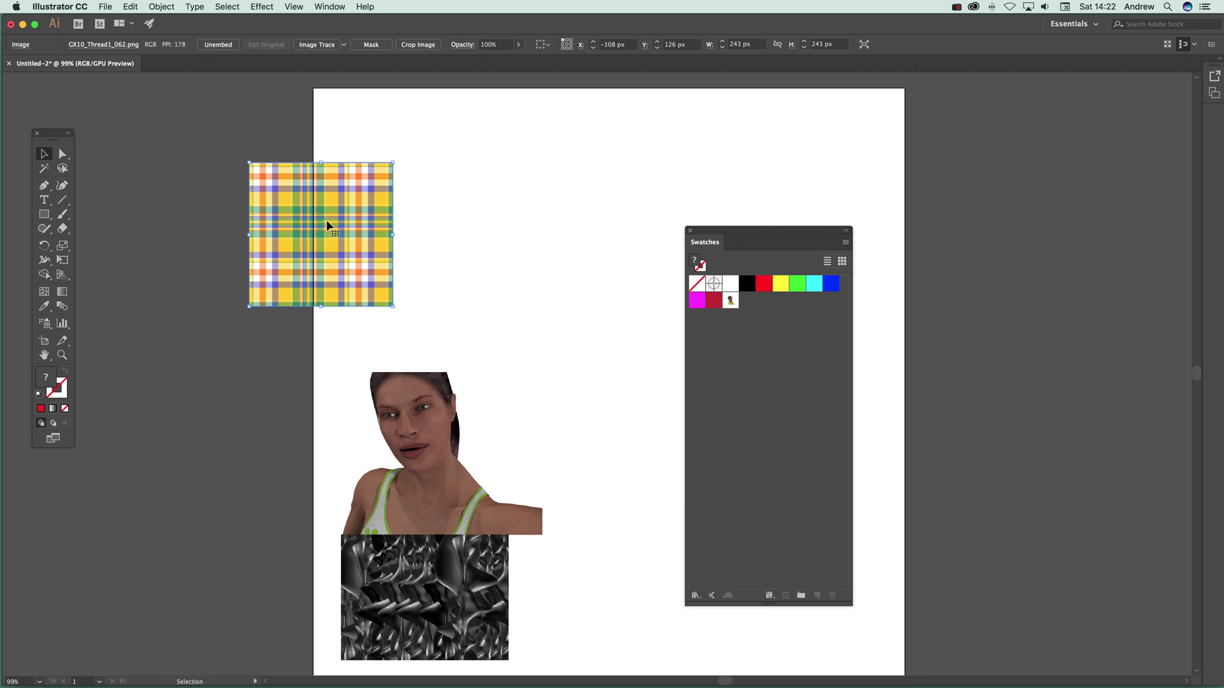
drag(327, 221, 767, 316)
drag(346, 268, 372, 260)
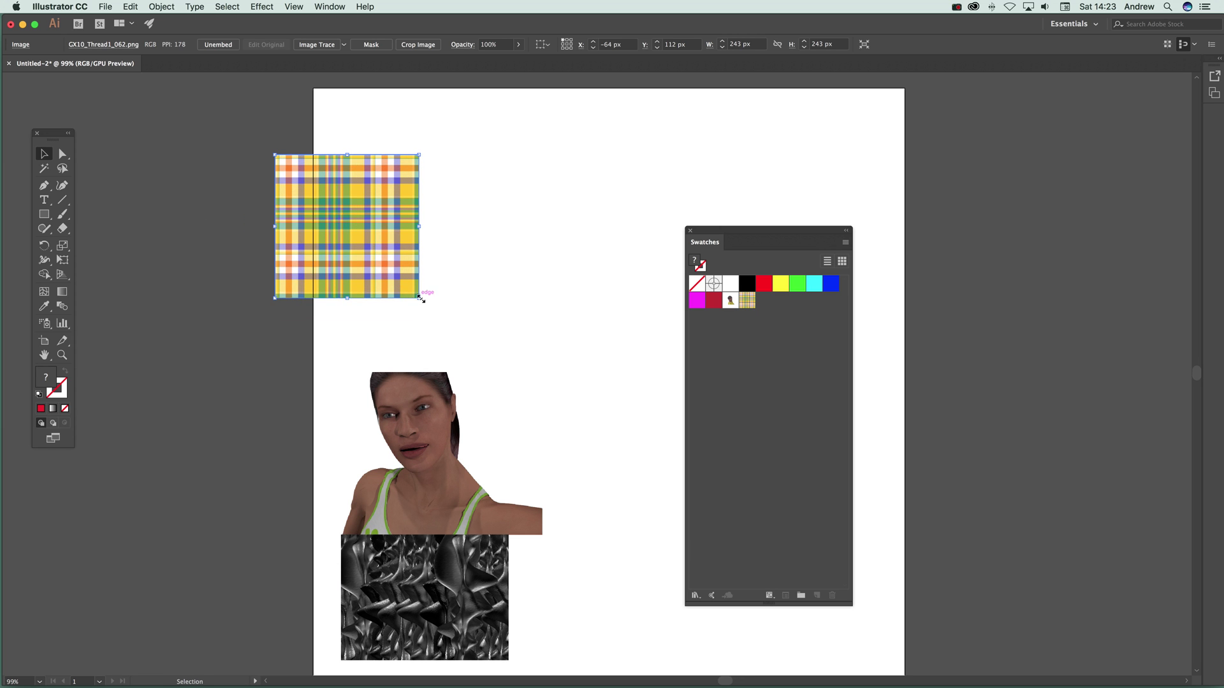
drag(419, 299, 473, 340)
drag(477, 151, 380, 107)
- Adjust the plaid diamond's colour balance to Red 82%, Green -25% and save it as a swatch
click(132, 7)
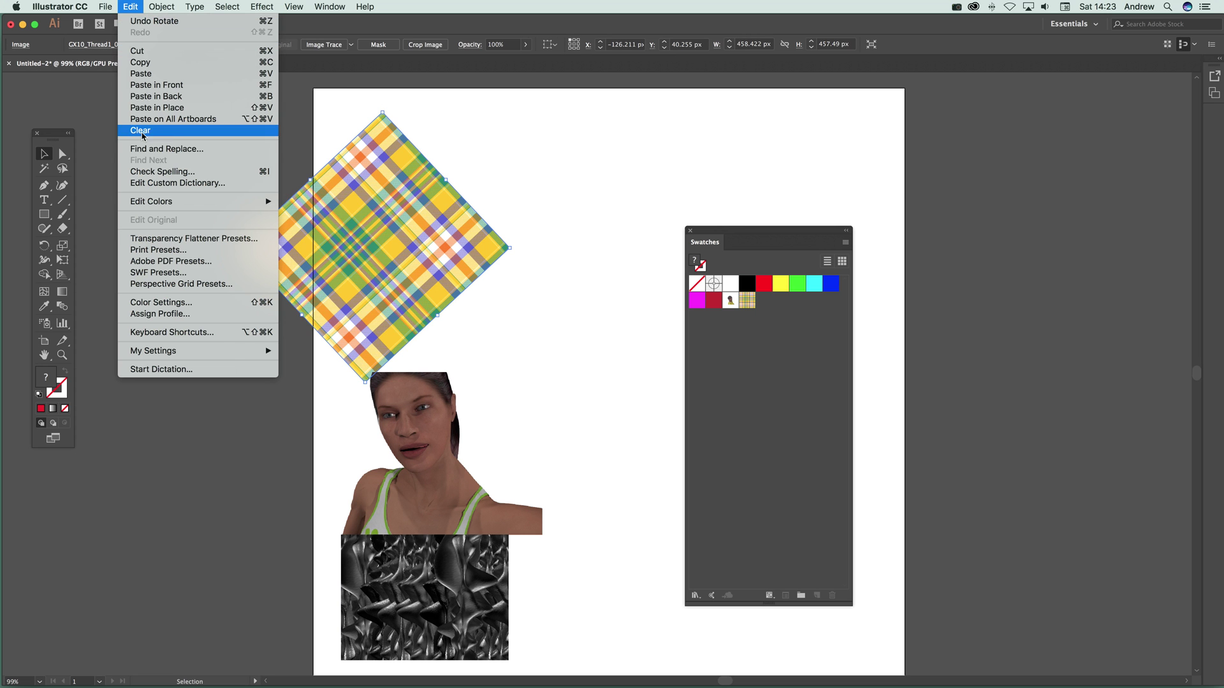
mouse_move(153, 202)
click(318, 231)
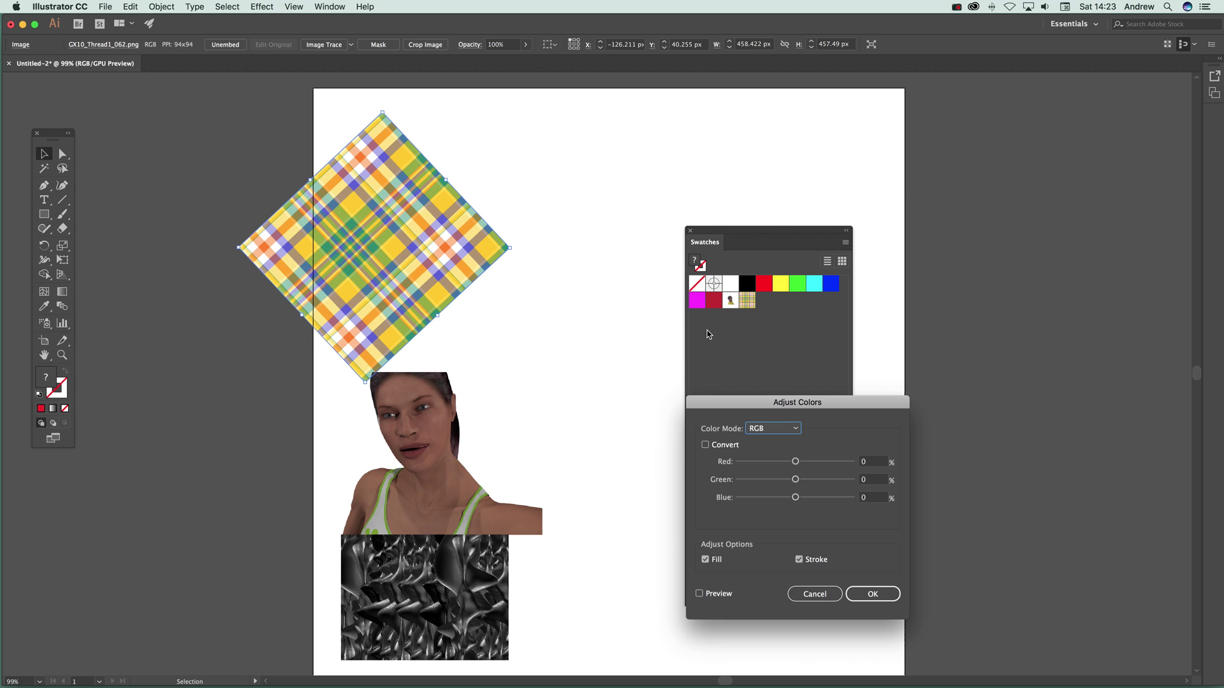
click(826, 462)
click(699, 593)
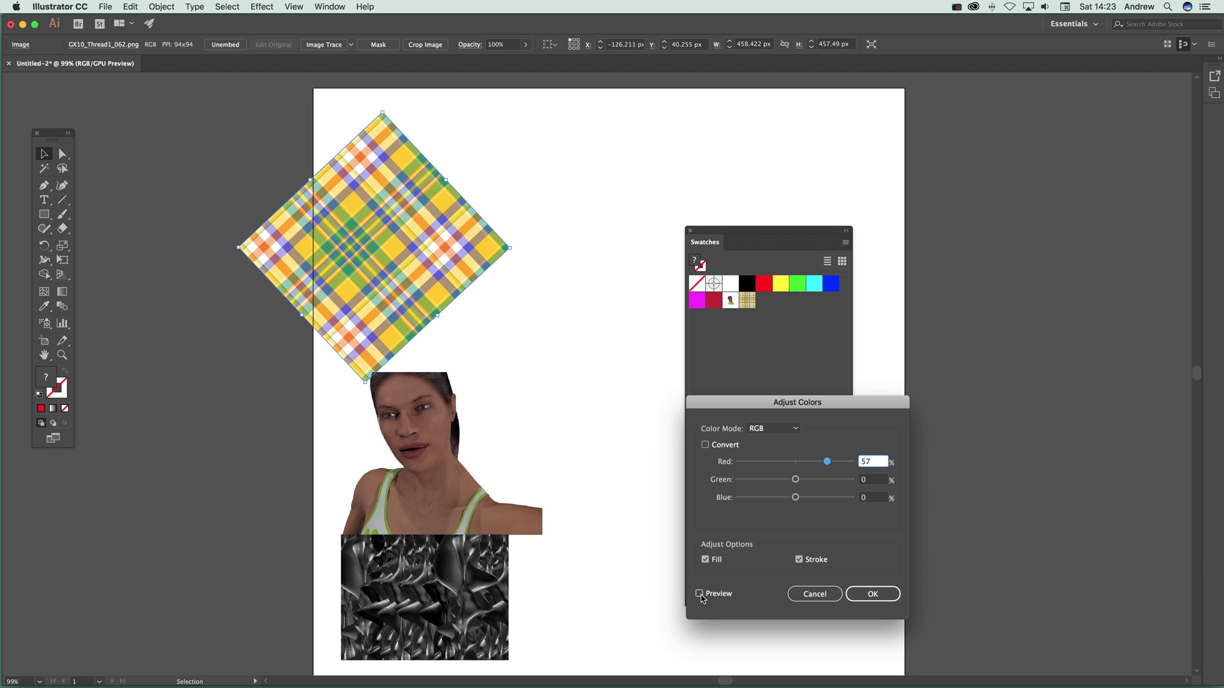
click(841, 461)
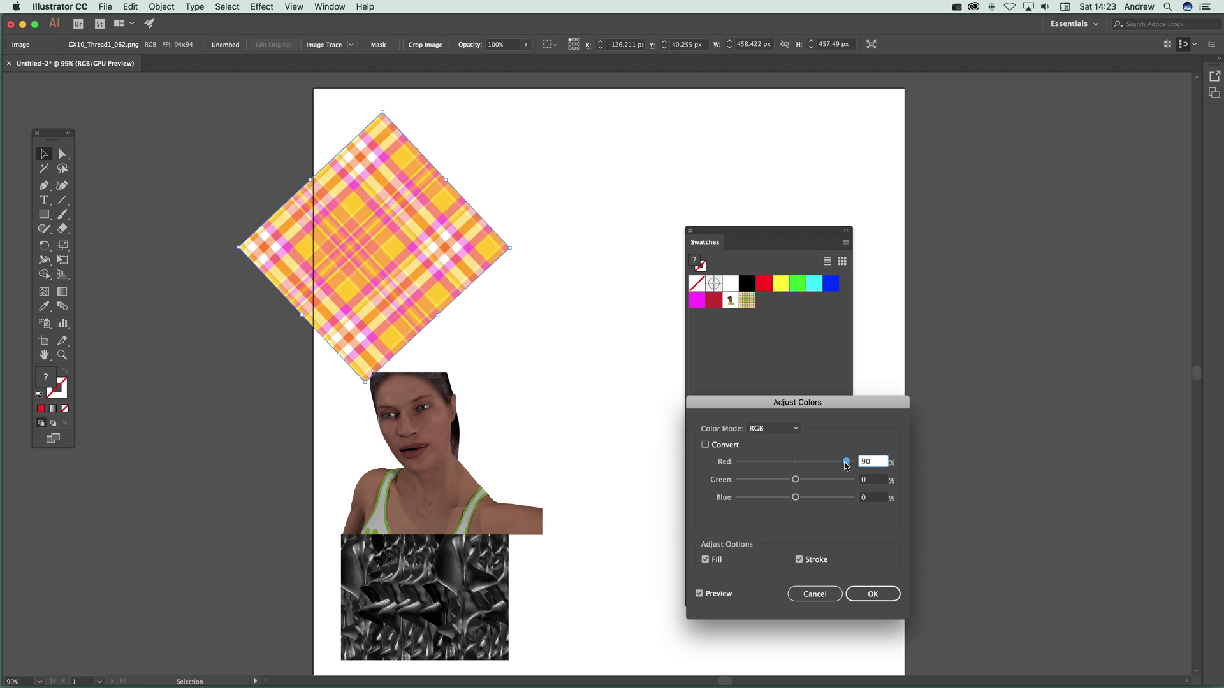
click(817, 479)
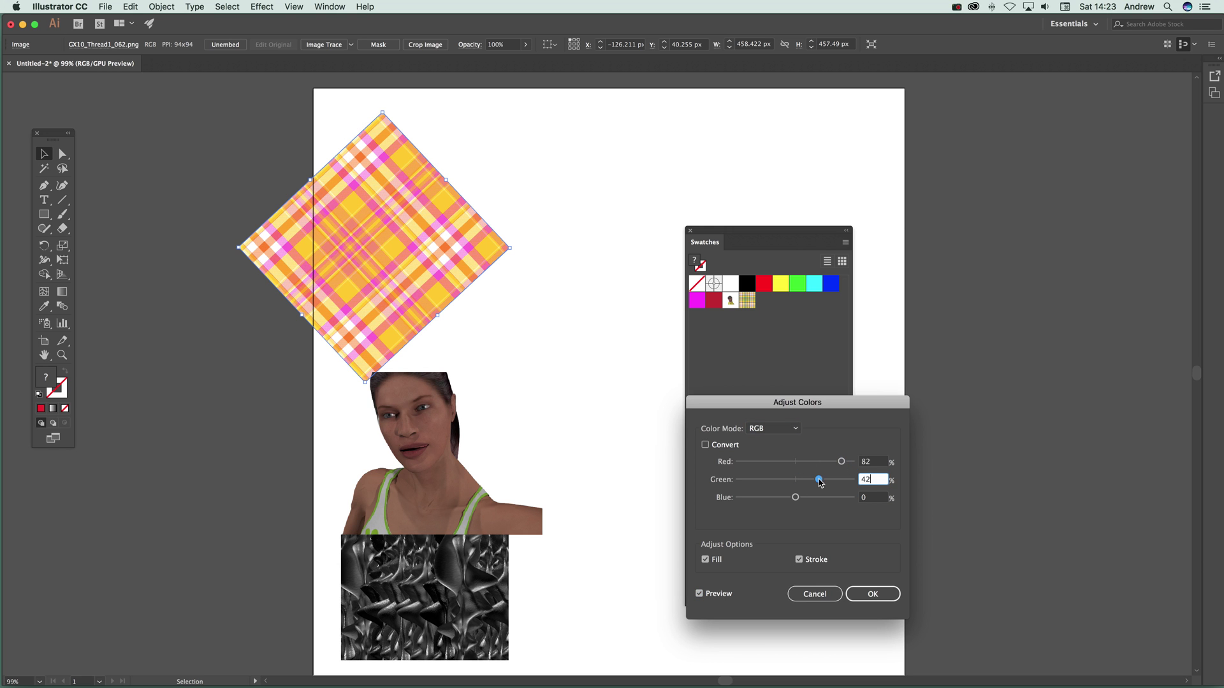
click(778, 479)
click(781, 480)
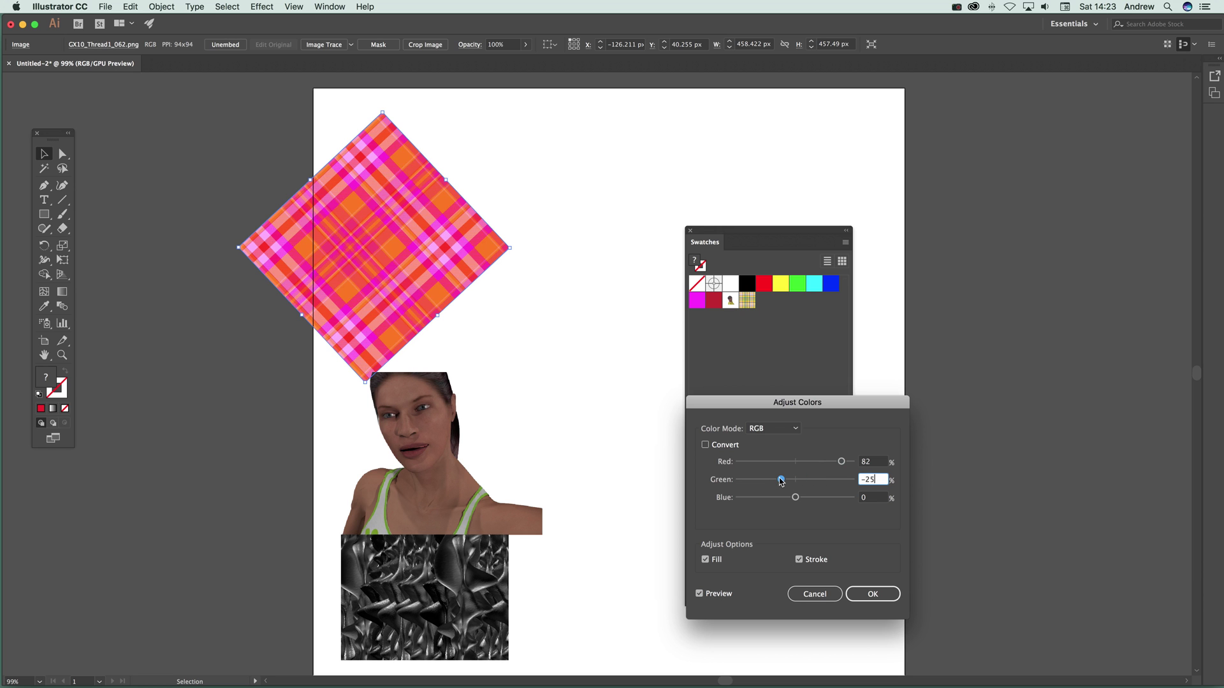
click(882, 595)
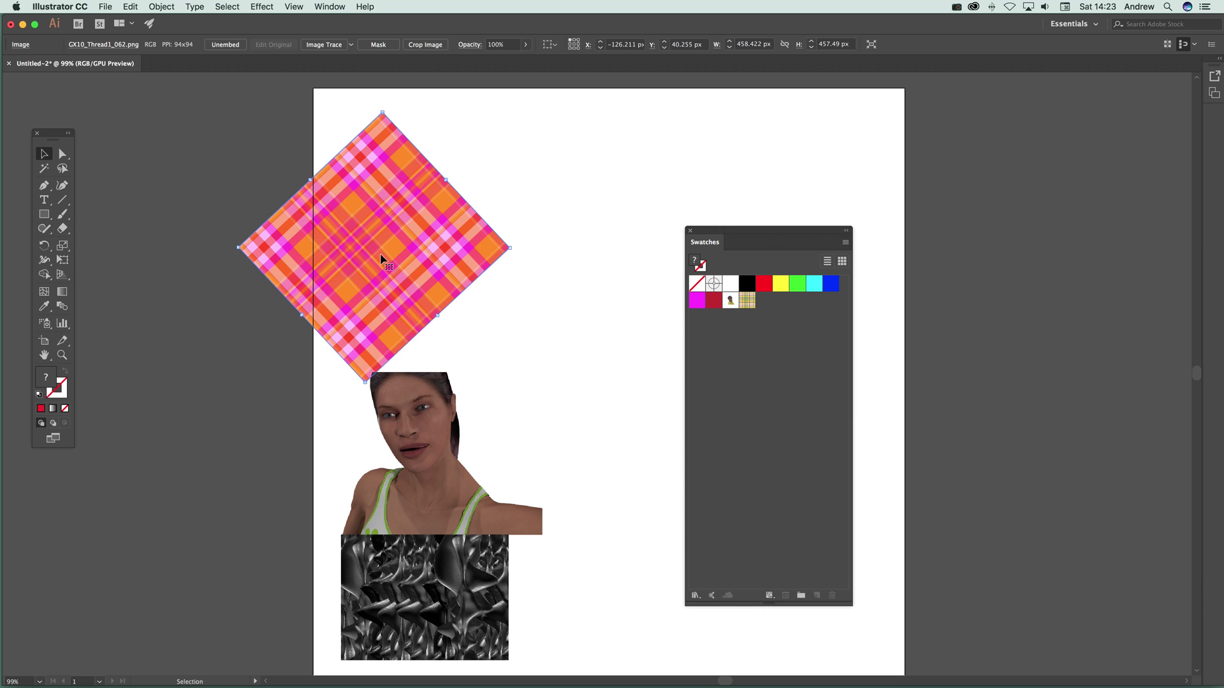
drag(383, 258, 766, 358)
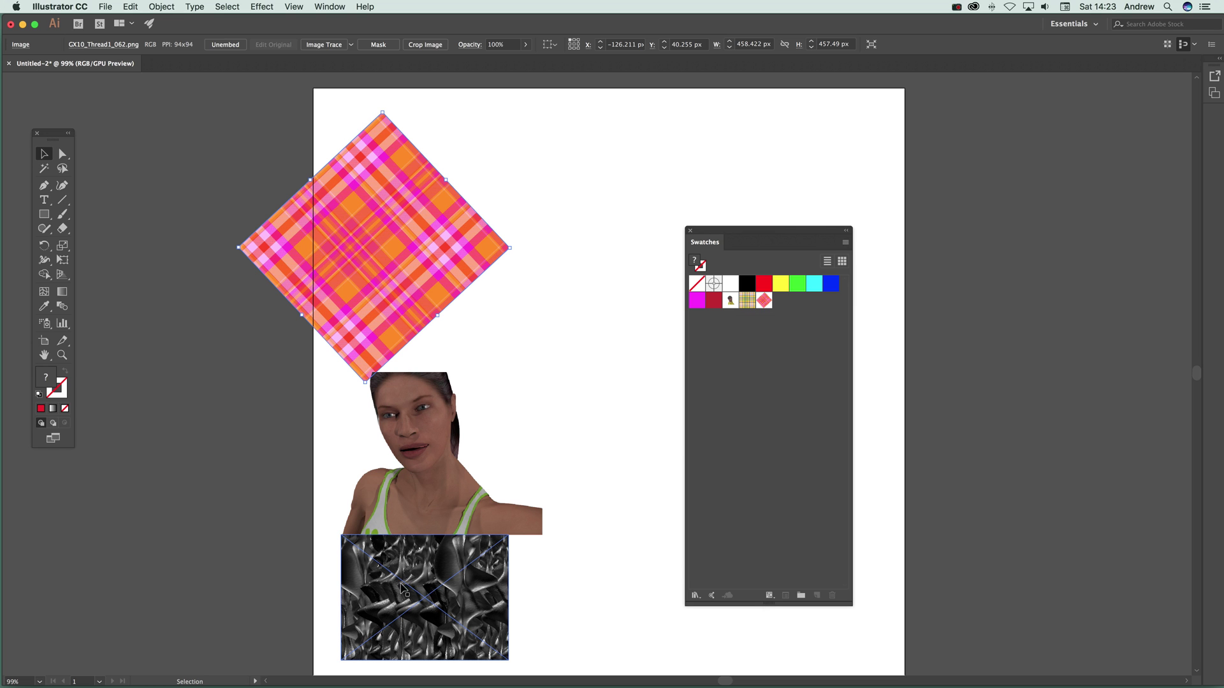
- Embed the woman image, add it as a swatch, and delete it from the page
click(415, 467)
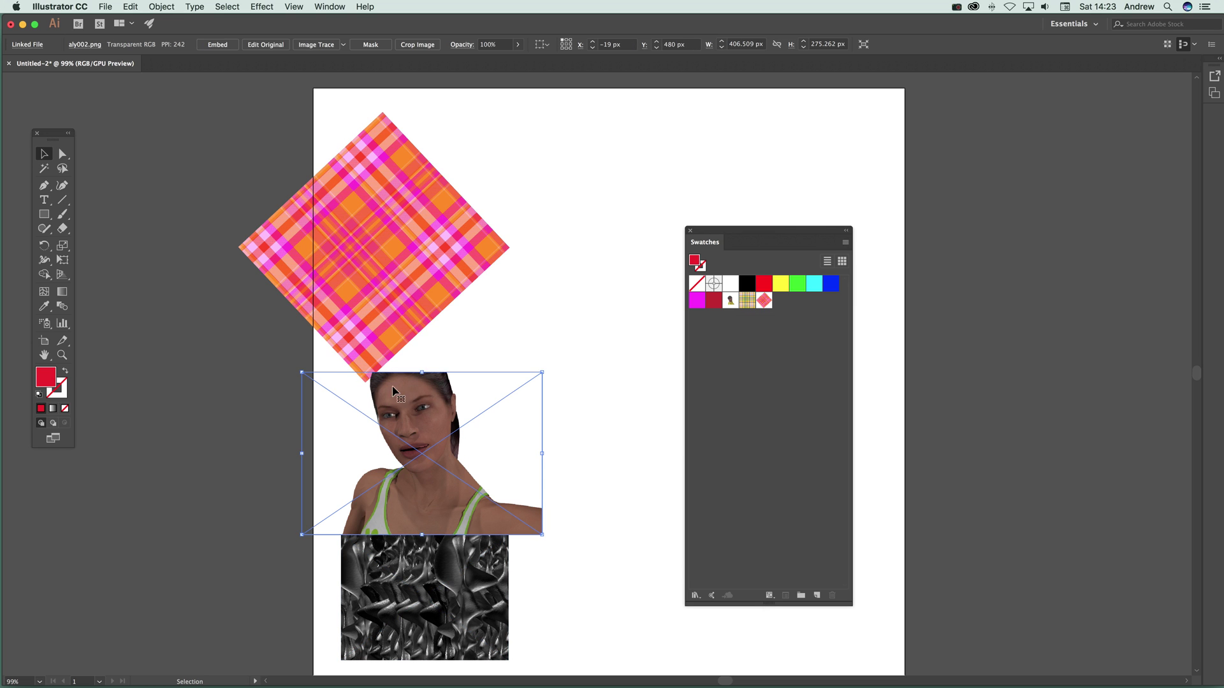
drag(425, 459, 430, 333)
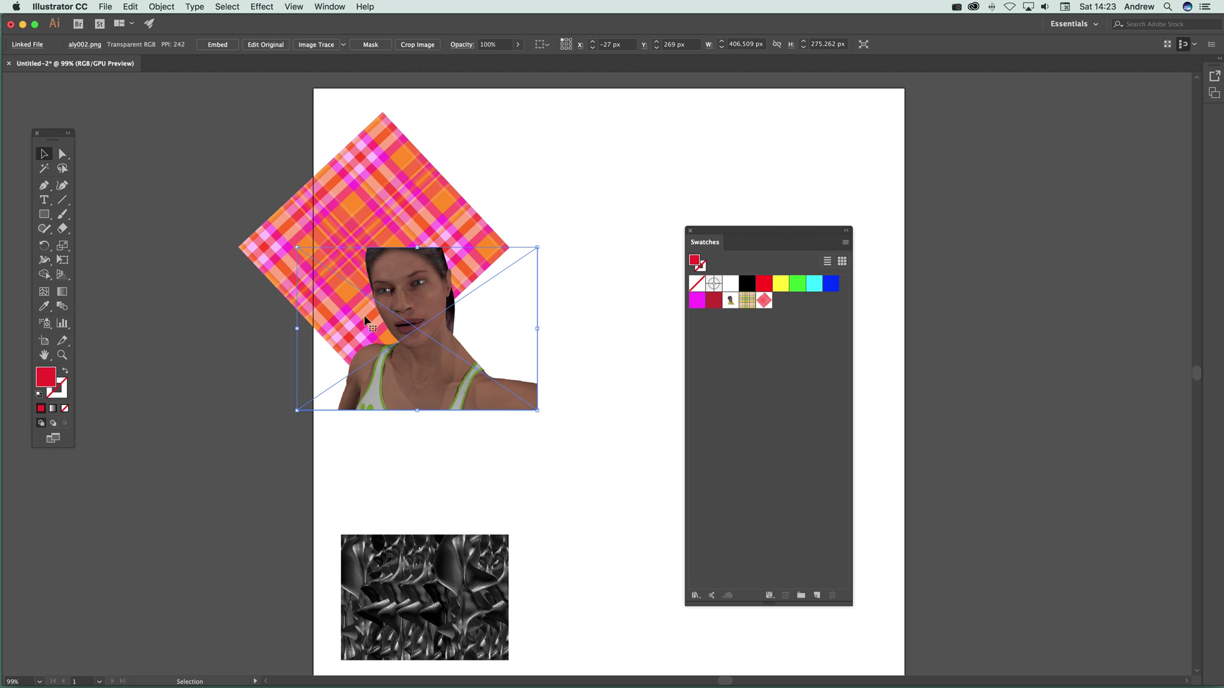
drag(429, 371, 779, 380)
click(218, 44)
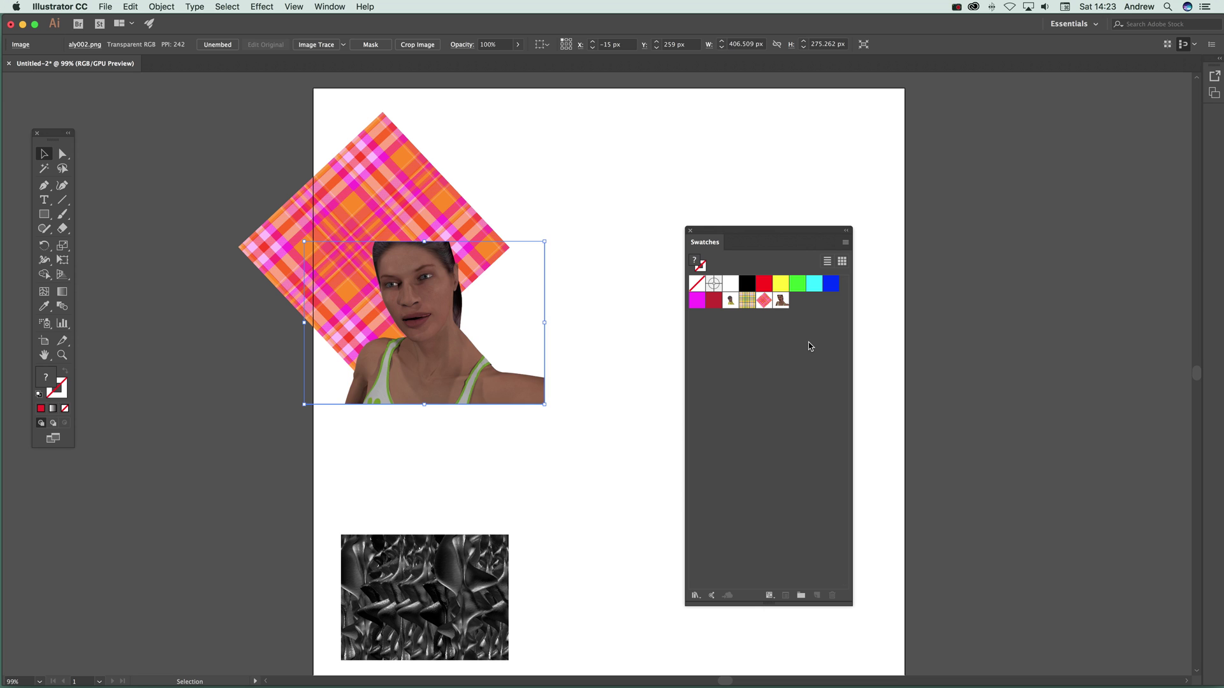
key(Delete)
- Delete the plaid diamond, then embed sculpture3.png, add it as a swatch and remove it
click(390, 261)
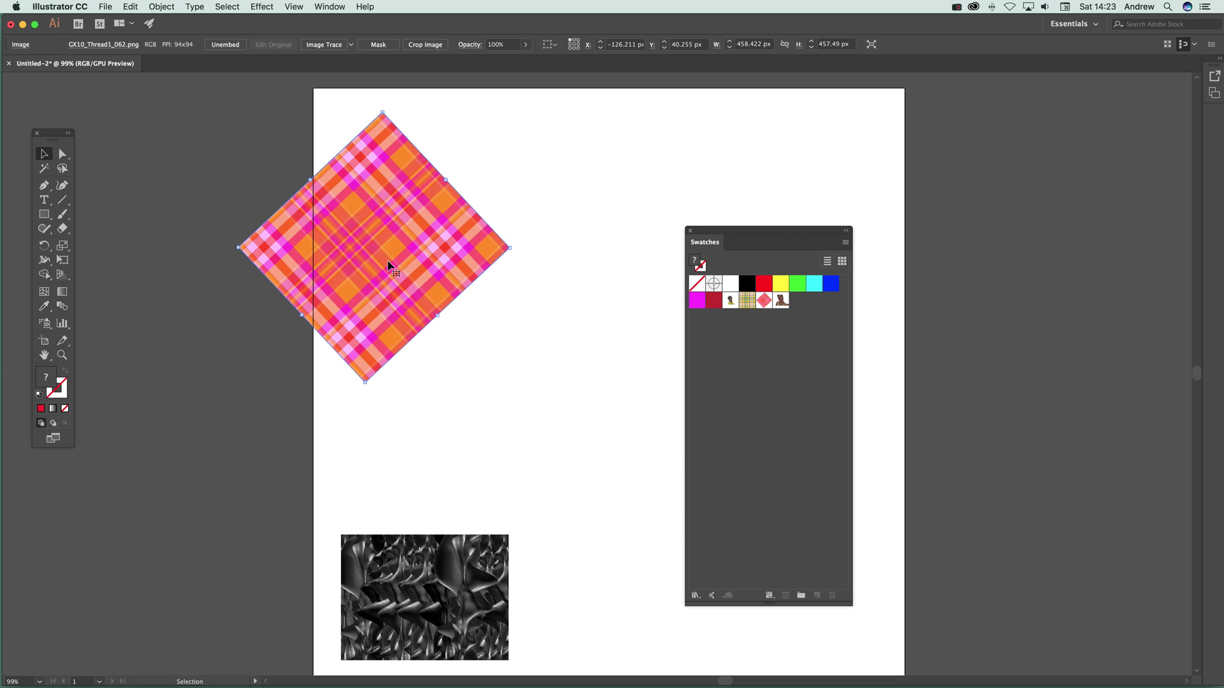
key(Delete)
mouse_move(452, 577)
mouse_down()
mouse_move(483, 465)
mouse_move(468, 295)
mouse_move(777, 362)
mouse_up()
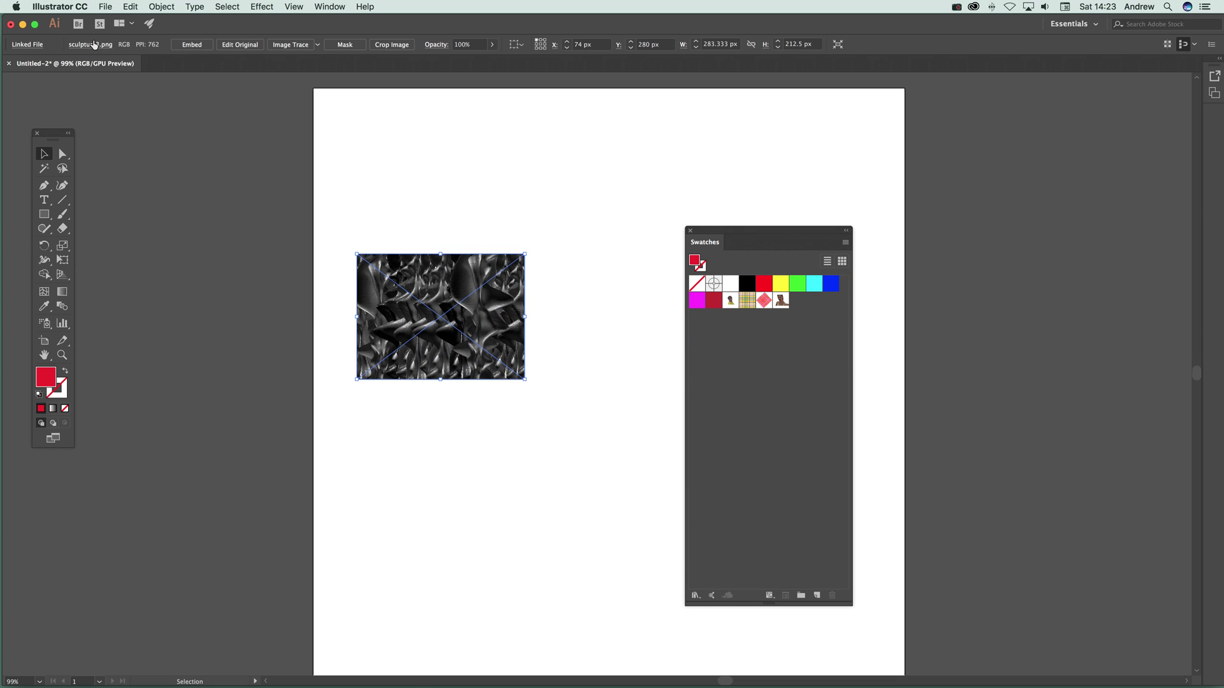
click(200, 49)
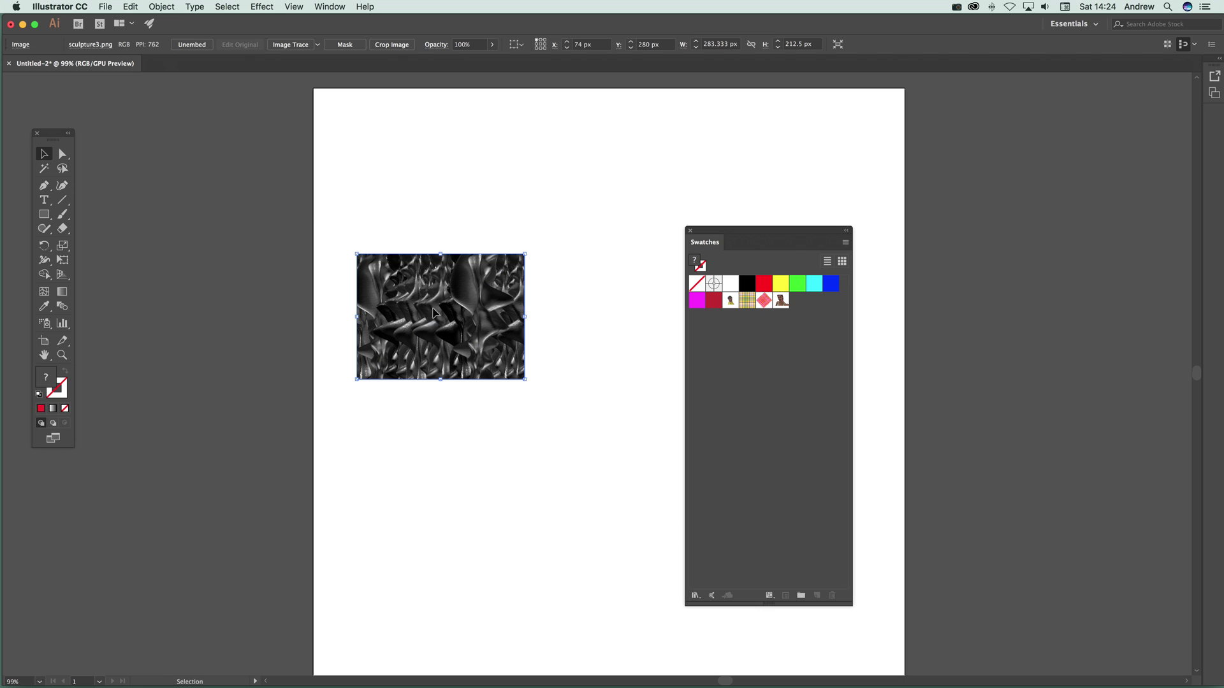
drag(435, 311, 753, 361)
key(Delete)
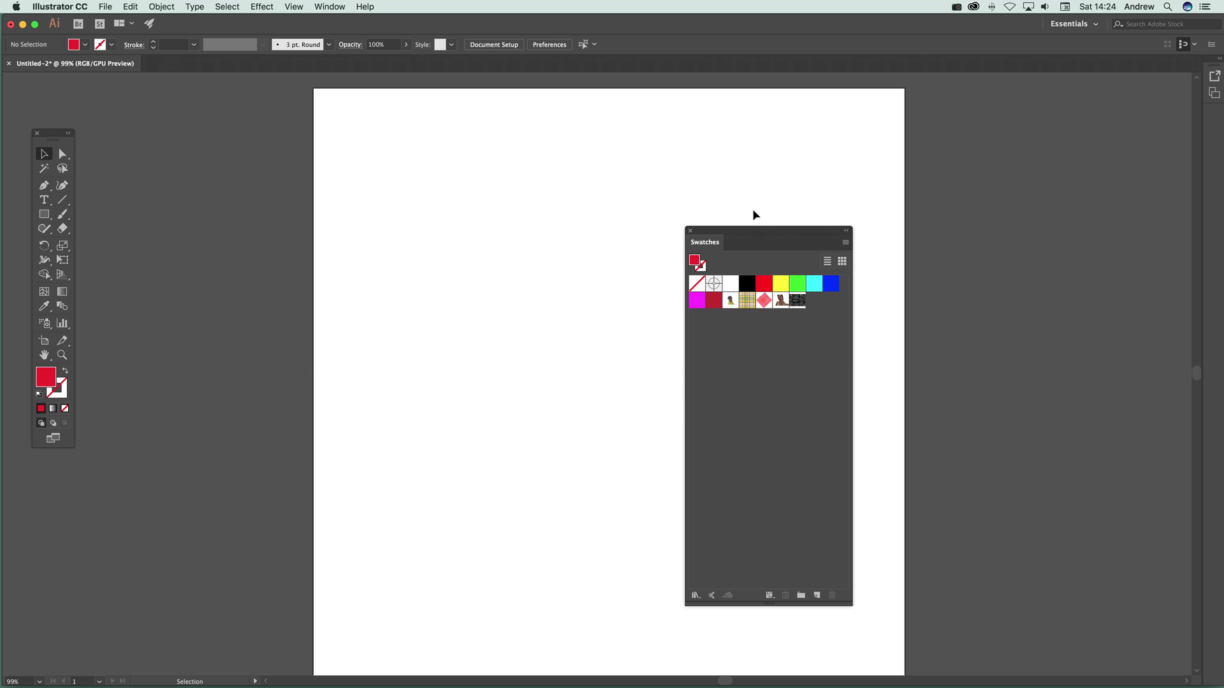
- Draw a 420 × 742 px rectangle and fill it with the portrait image swatch
click(44, 214)
drag(394, 146, 643, 584)
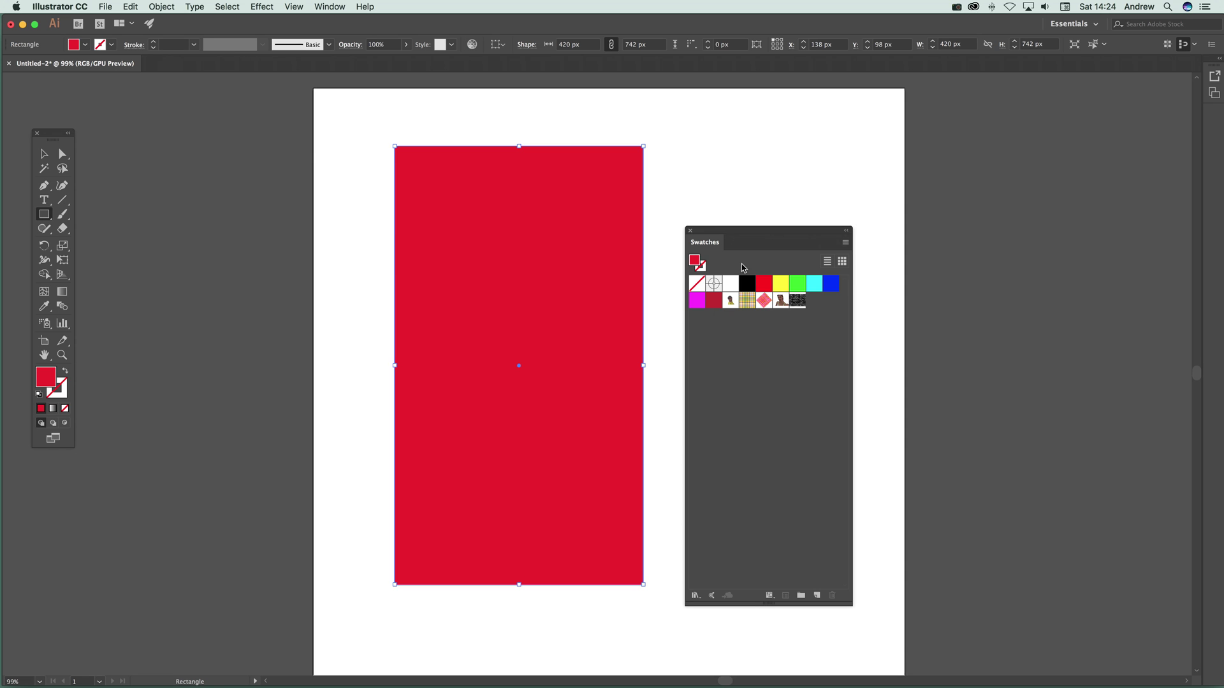
click(780, 286)
click(797, 286)
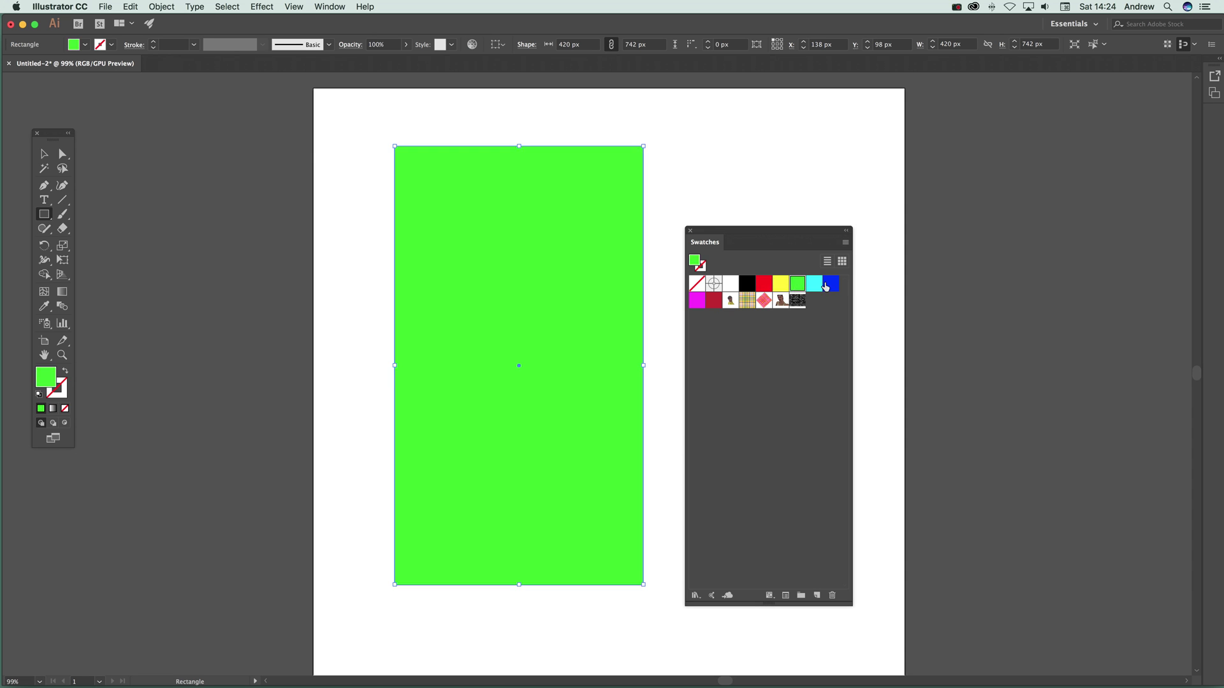
click(730, 301)
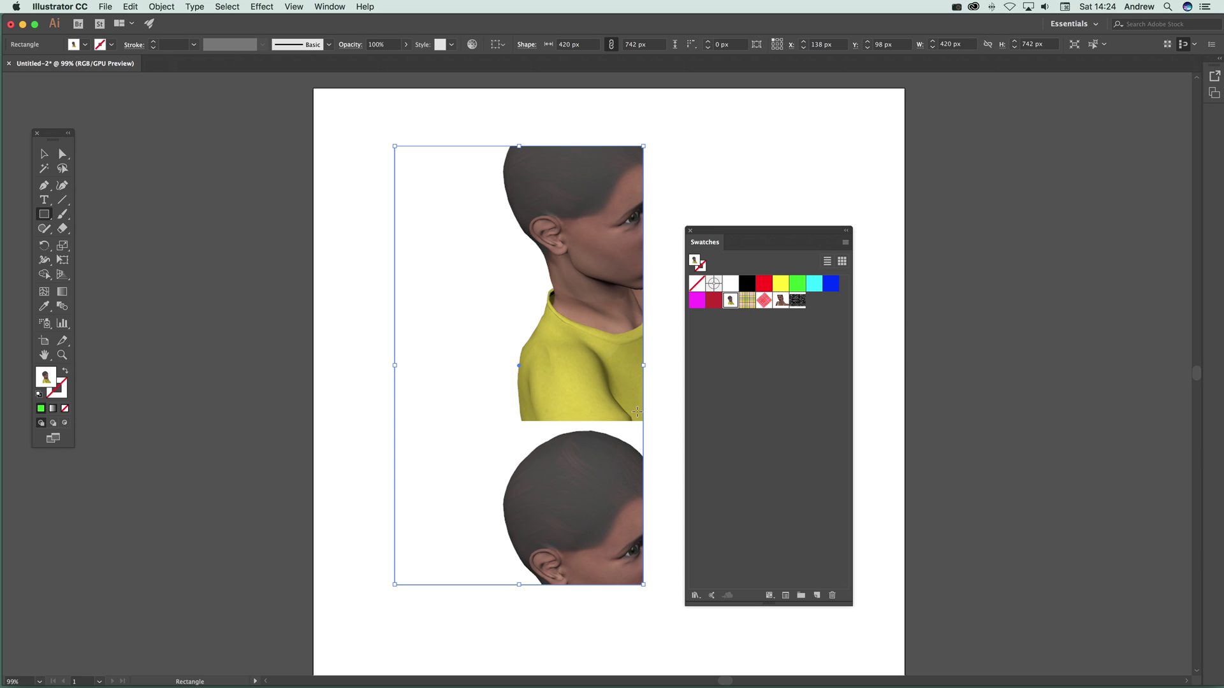
- Alt-drag a copy of the portrait-filled rectangle, then marquee-select all rectangles and delete them
click(44, 154)
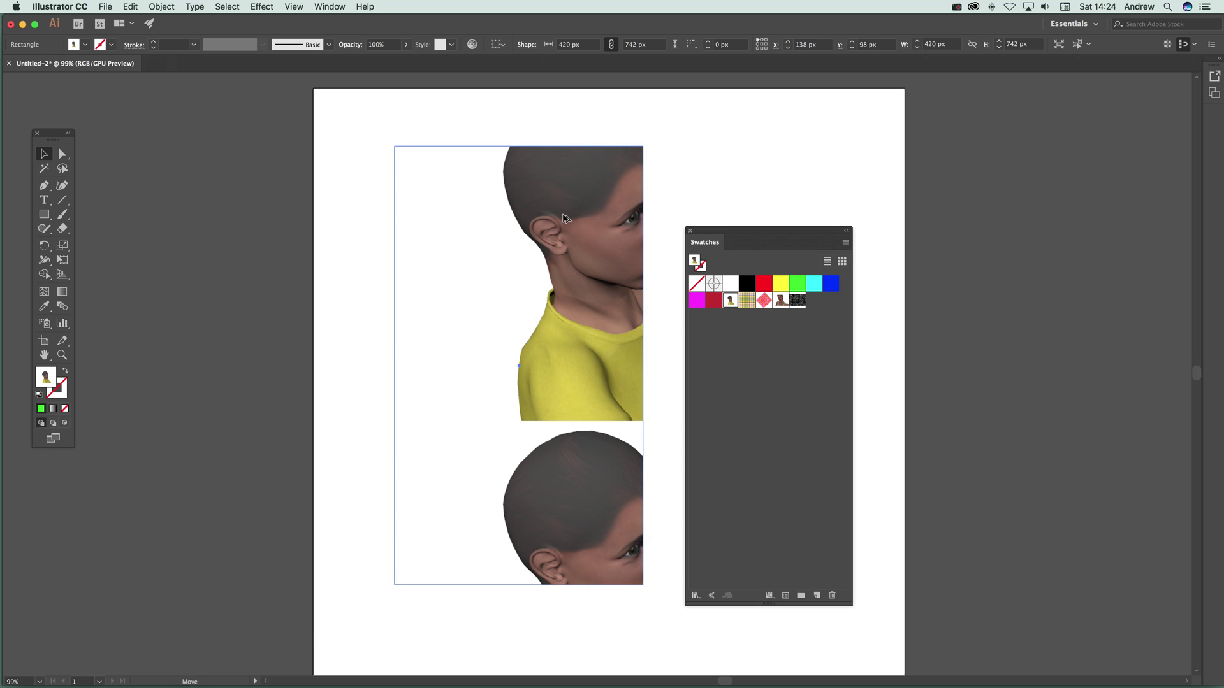
drag(595, 211, 437, 296)
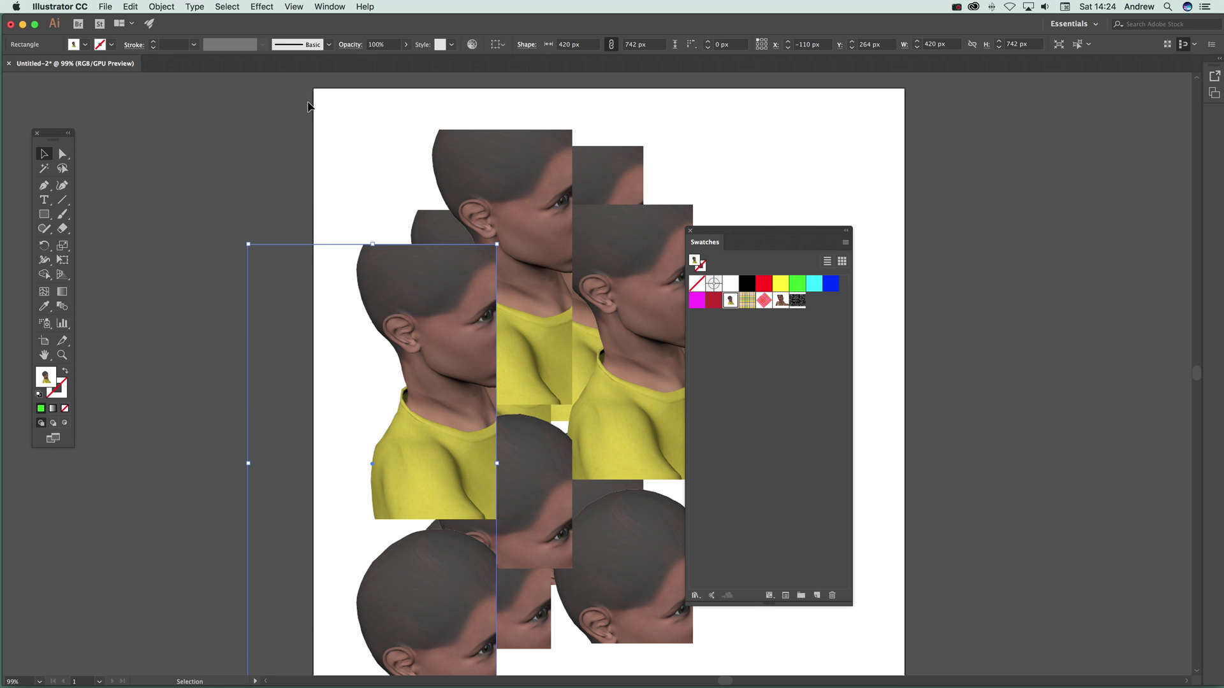
drag(275, 121, 637, 382)
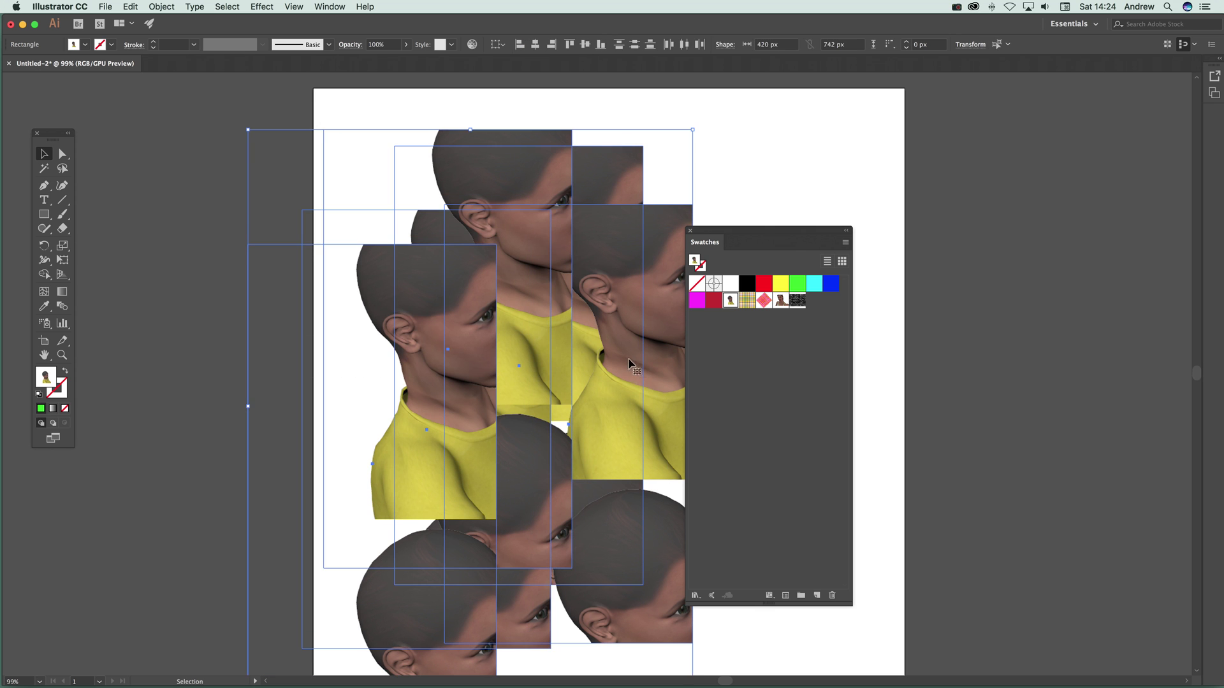
key(Delete)
- Draw a 595 × 595 px square and try pink plaid, portrait and metallic fills, ending on yellow plaid
click(44, 214)
mouse_move(364, 145)
mouse_down()
mouse_move(489, 320)
mouse_move(716, 496)
mouse_up()
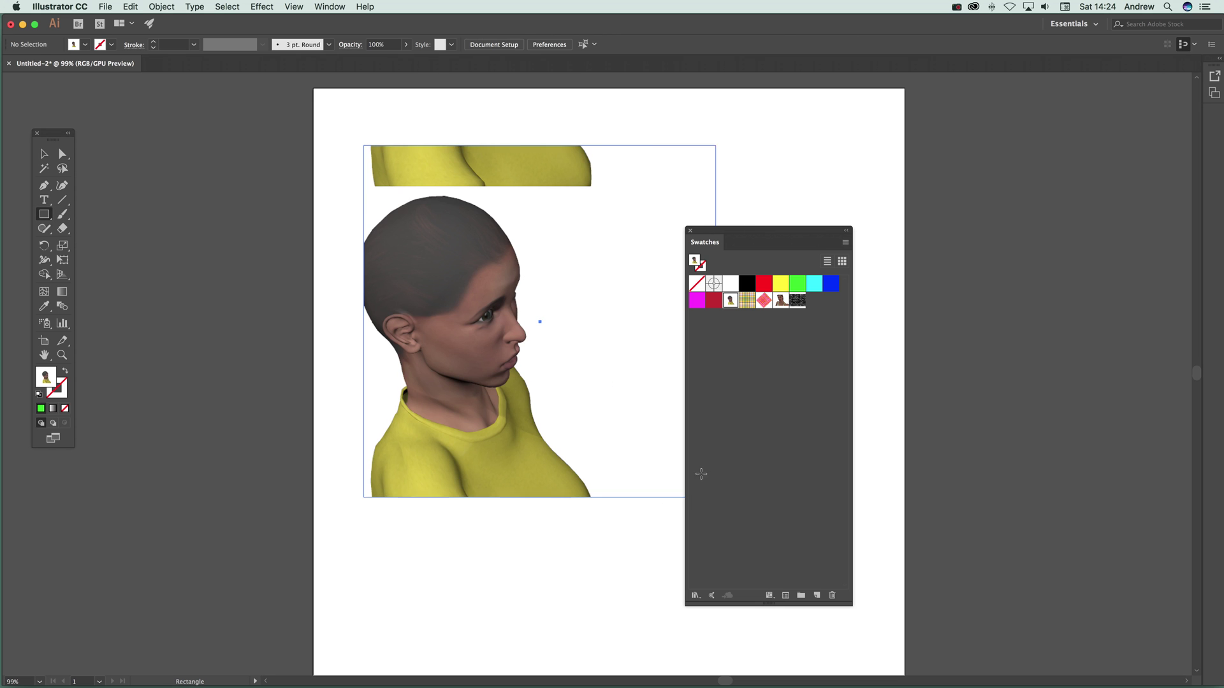
click(745, 304)
click(764, 301)
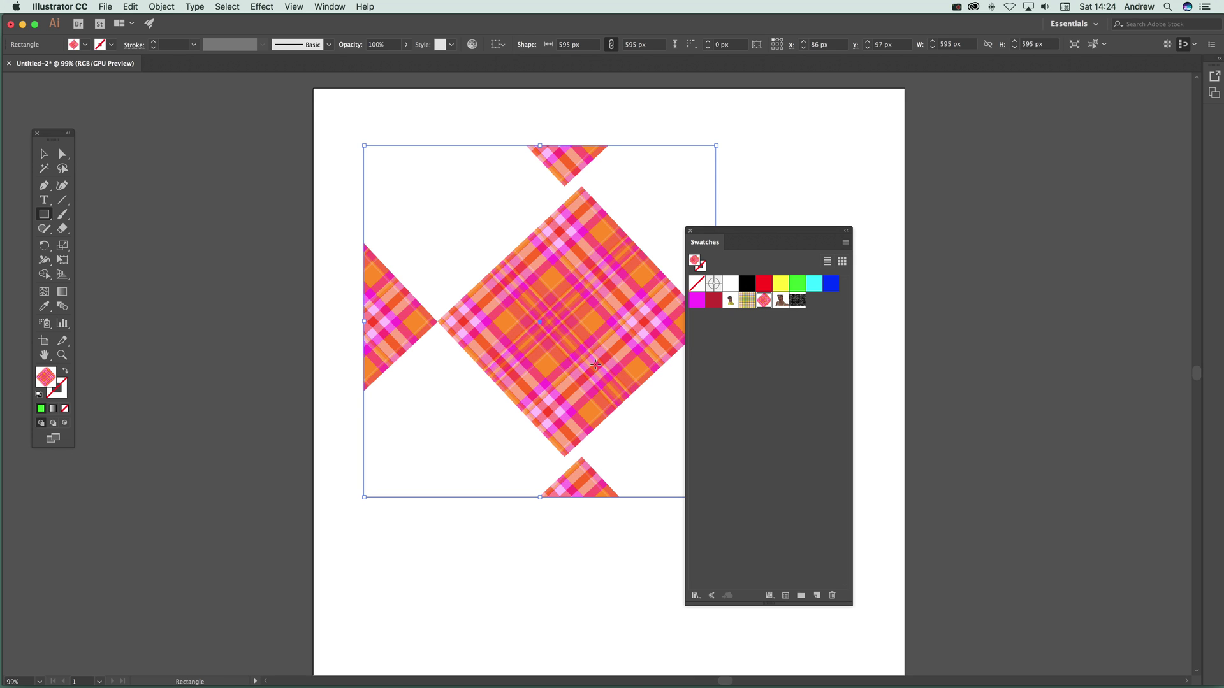
click(781, 300)
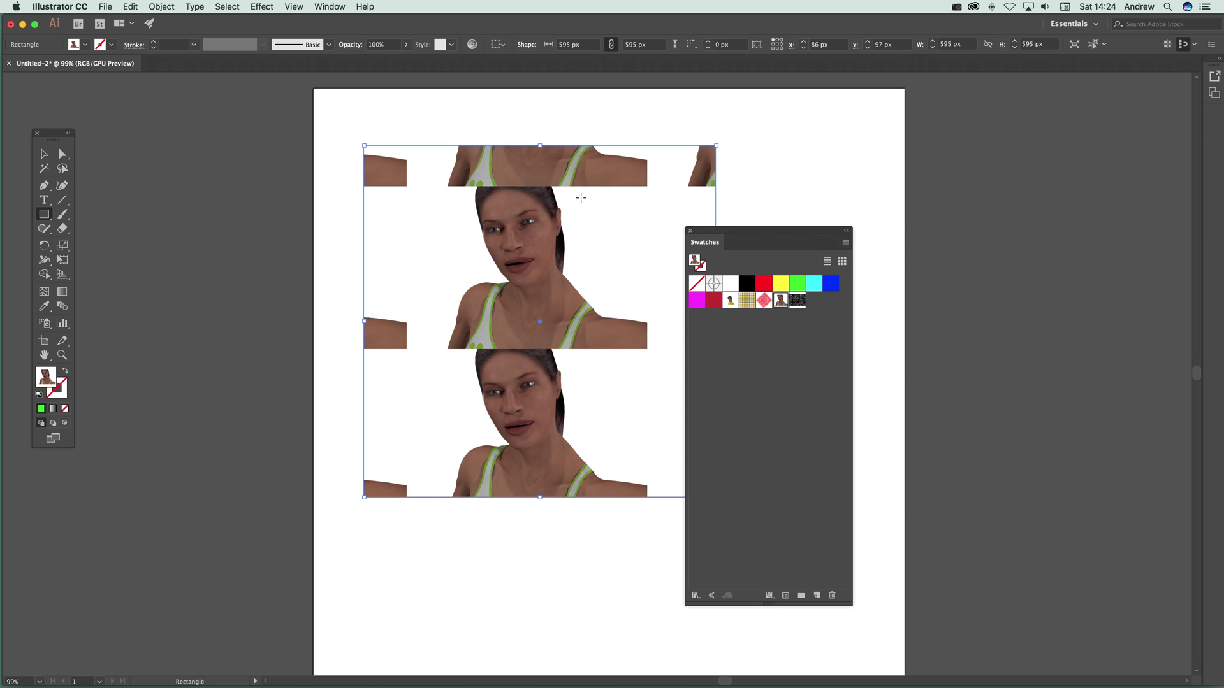
click(797, 301)
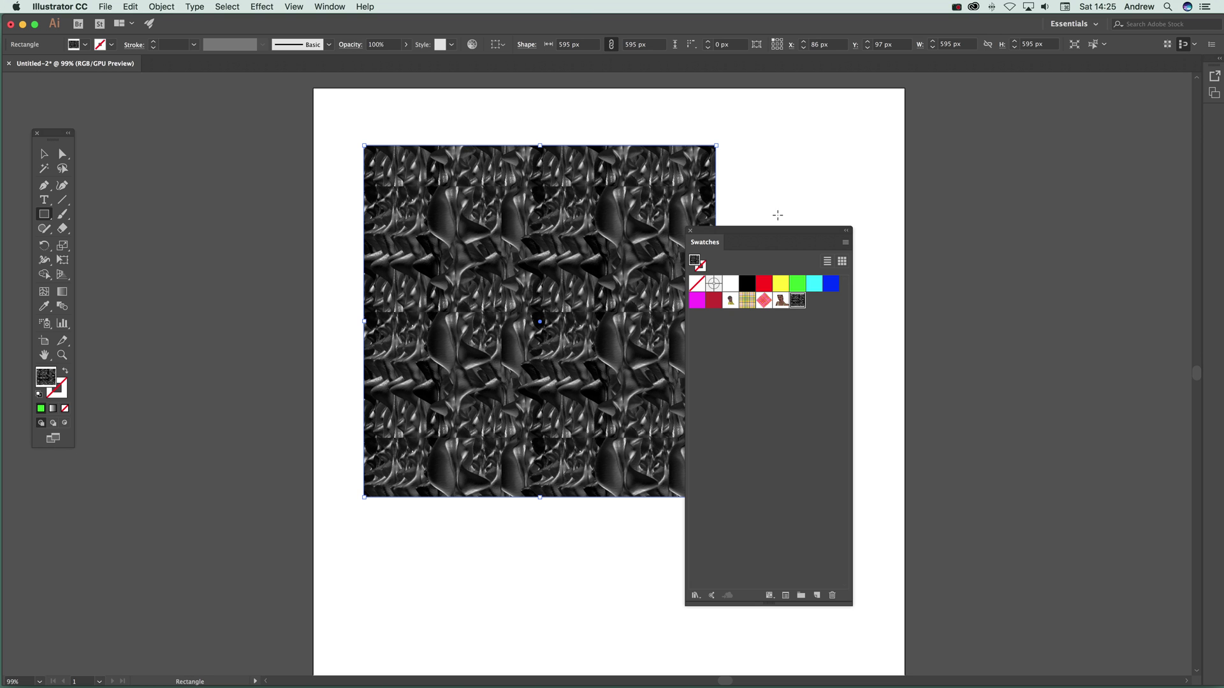
click(747, 303)
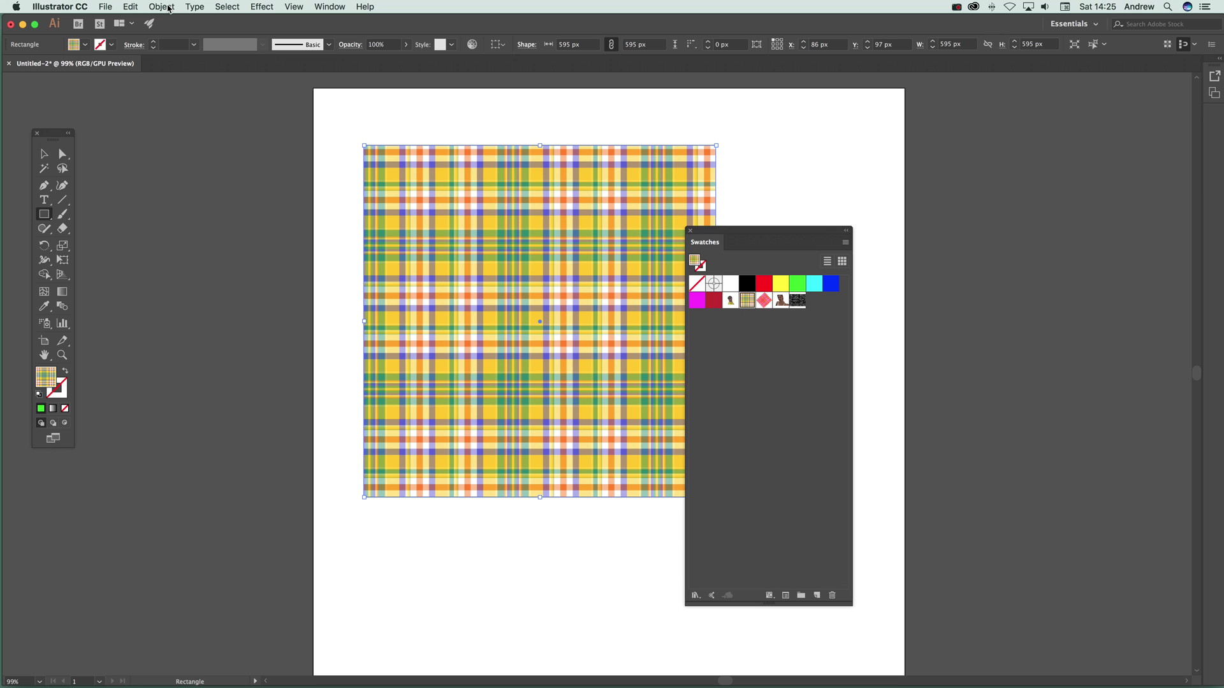
- Enter Object > Pattern > Edit Pattern and select the central plaid tile
click(169, 9)
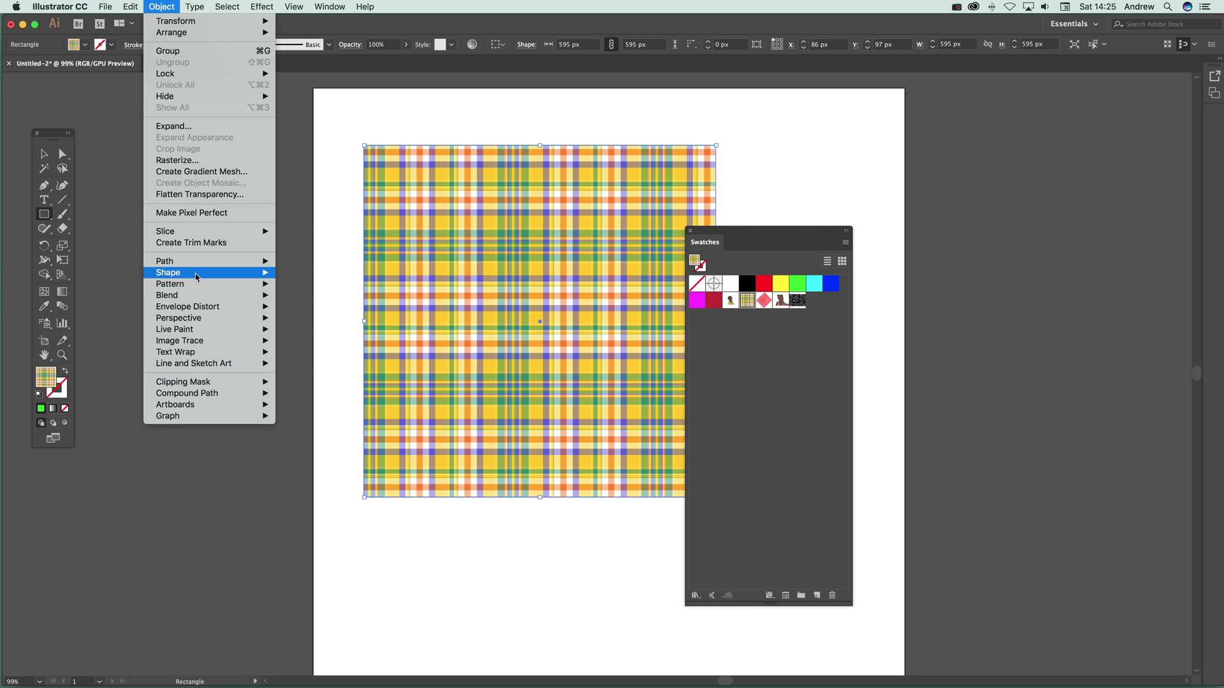
mouse_move(200, 284)
click(319, 308)
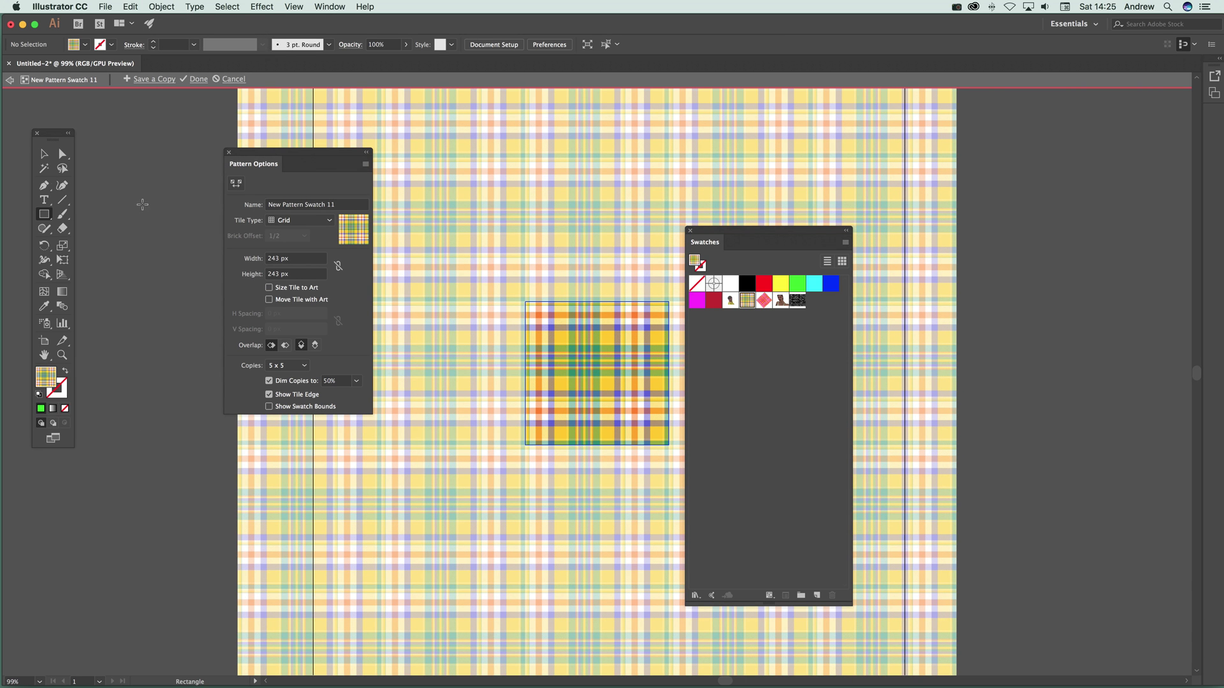
click(43, 154)
click(611, 344)
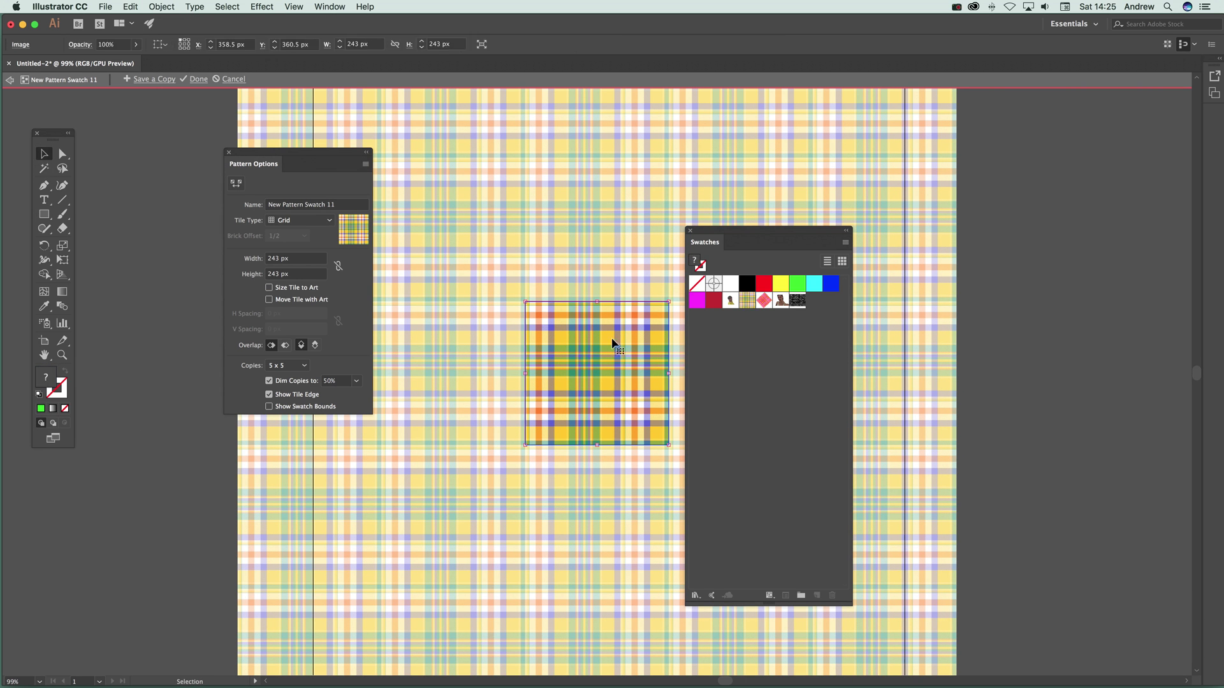
- Set the tile's colour balance to Red -57%, save it as a pattern copy, and cancel editing
click(130, 6)
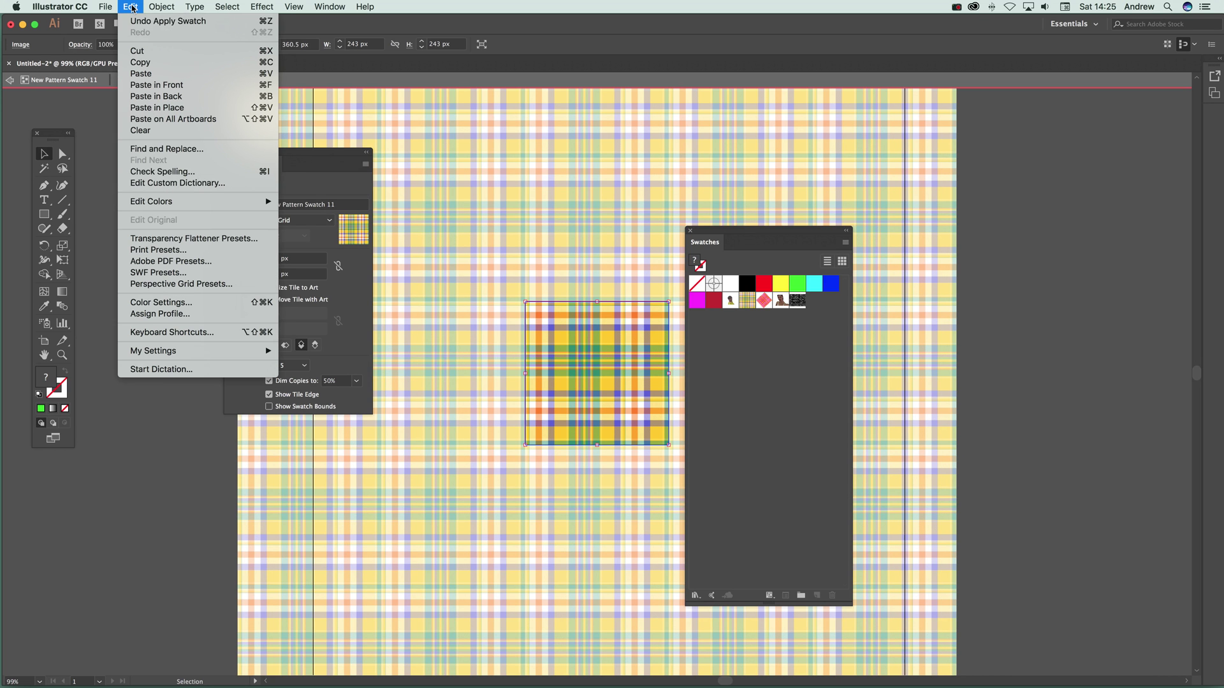
mouse_move(191, 202)
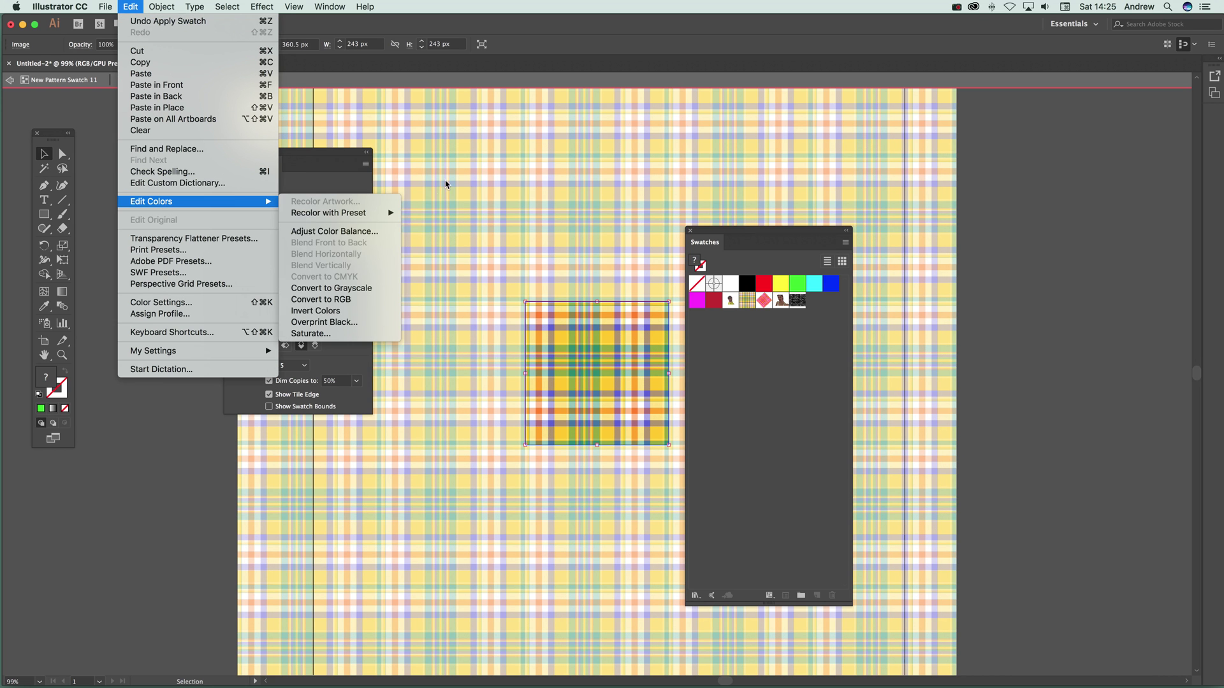
click(334, 232)
drag(794, 463, 764, 463)
click(700, 593)
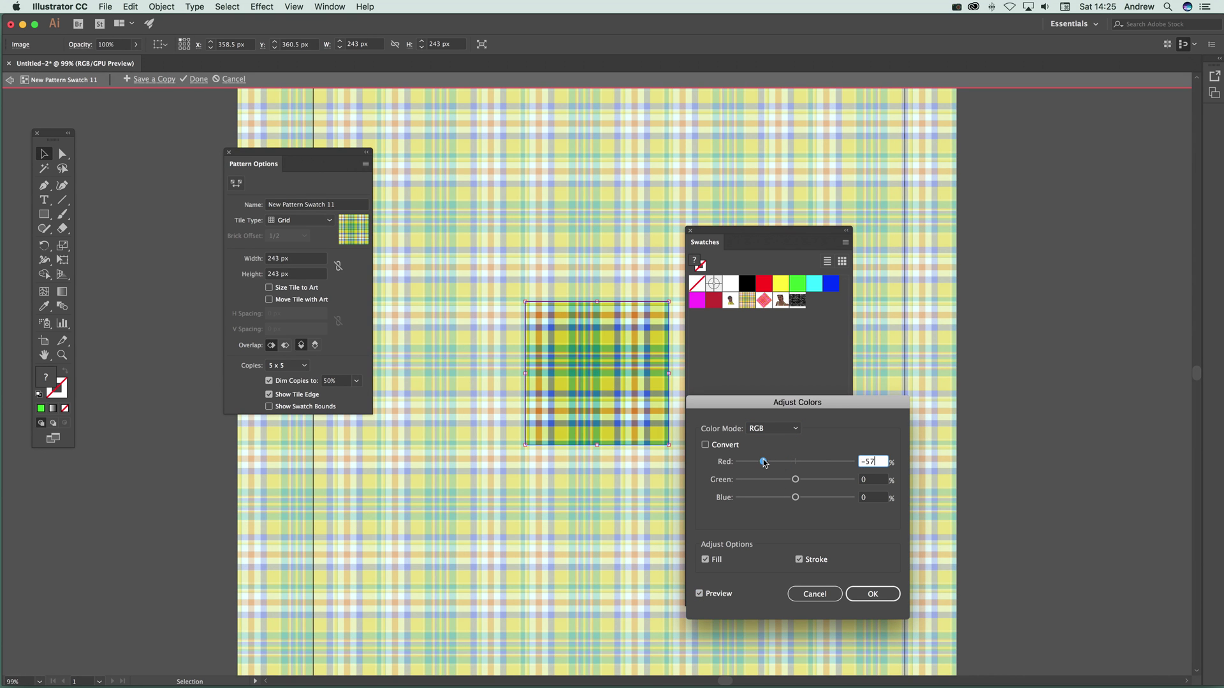
click(872, 593)
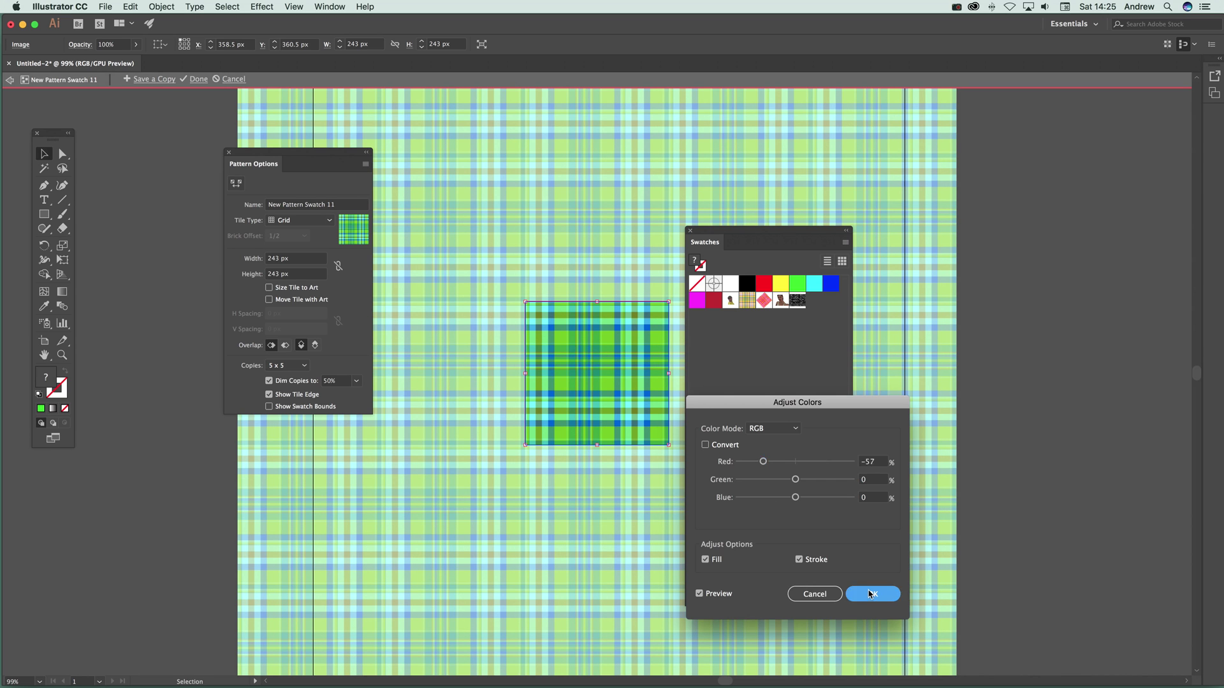
click(152, 79)
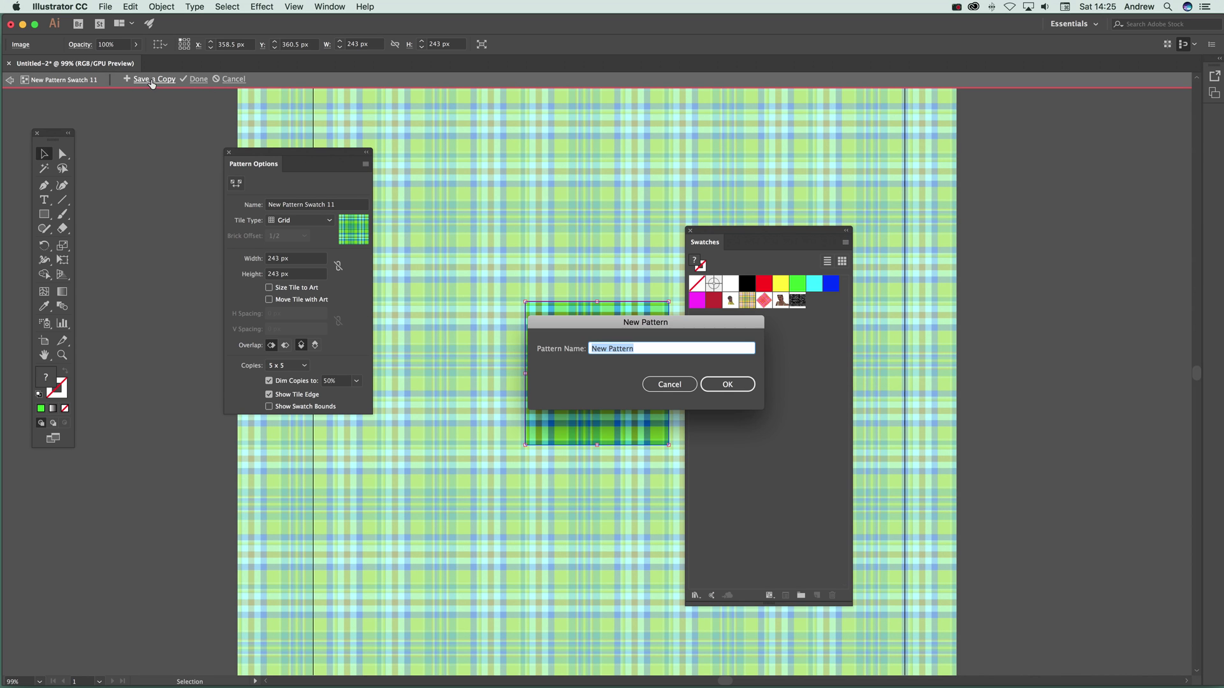
click(727, 384)
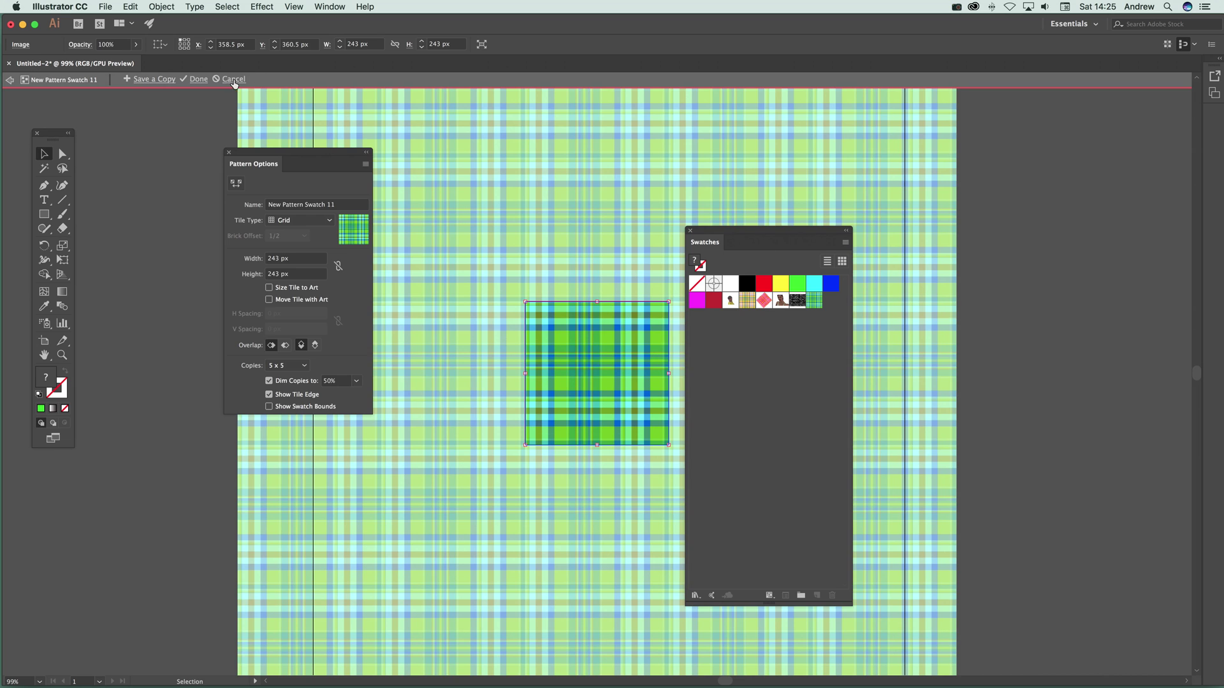
click(232, 79)
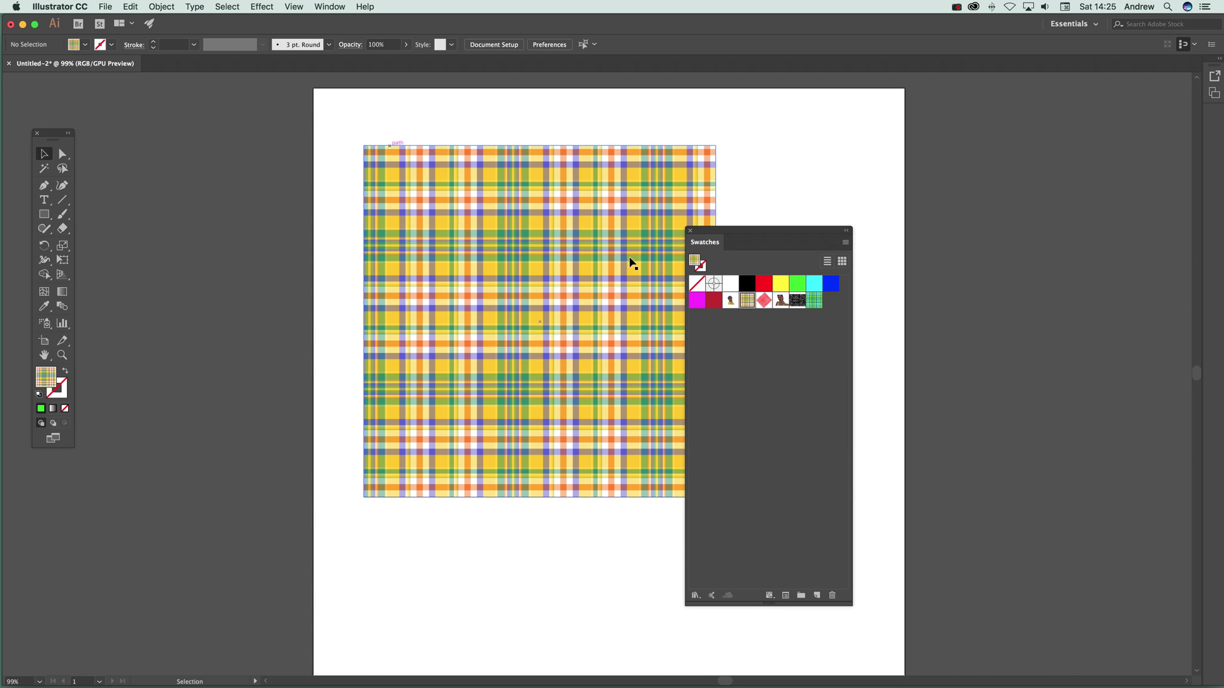
- Select the square and fill it with the woman portrait pattern swatch instead of the green plaid
click(499, 261)
click(815, 300)
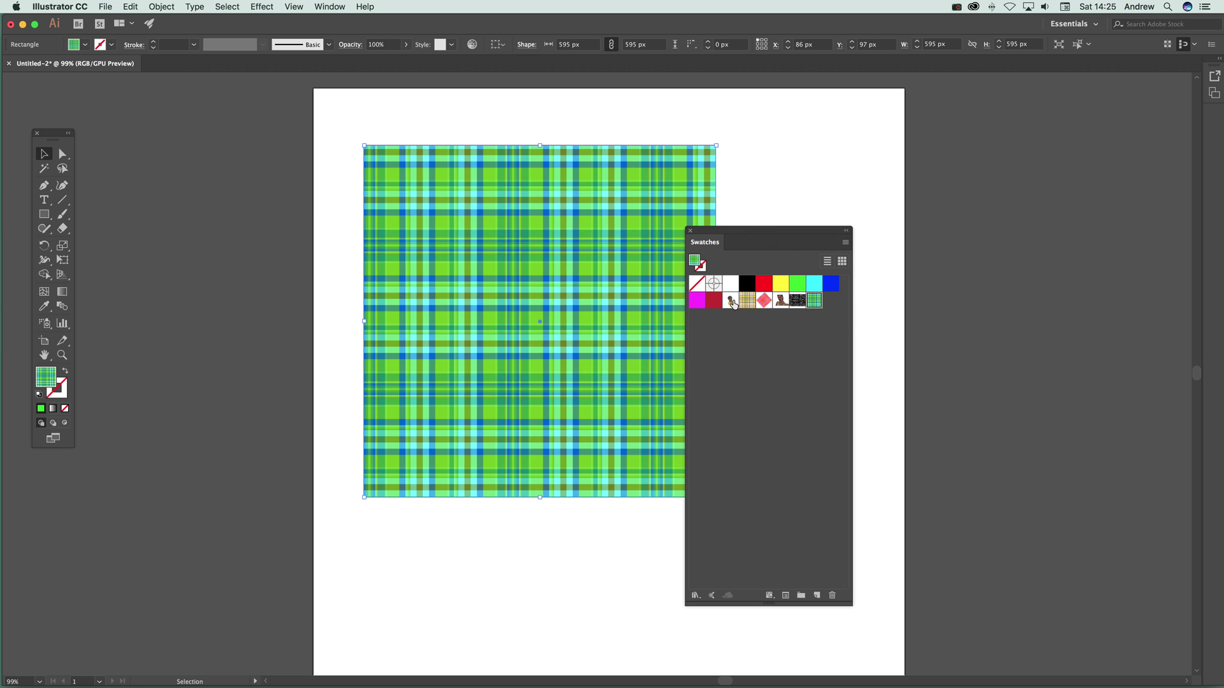
click(781, 302)
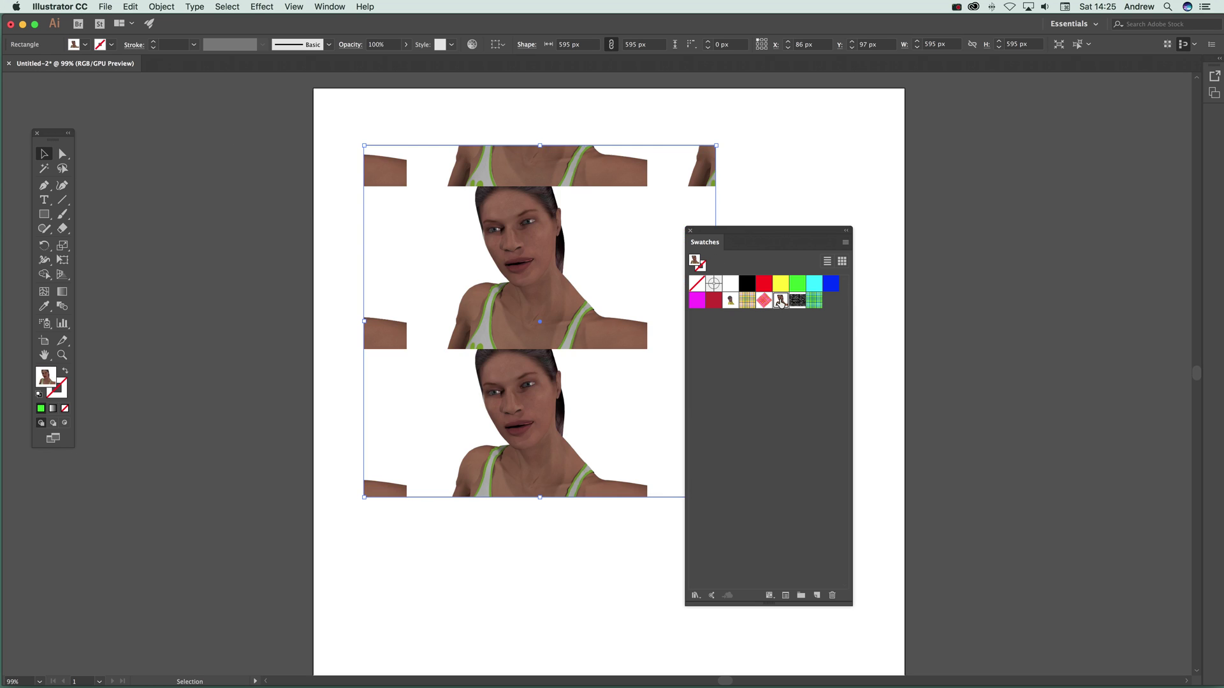
- Scale only the pattern uniformly to 300%, leaving the square's size unchanged
click(130, 6)
mouse_move(153, 6)
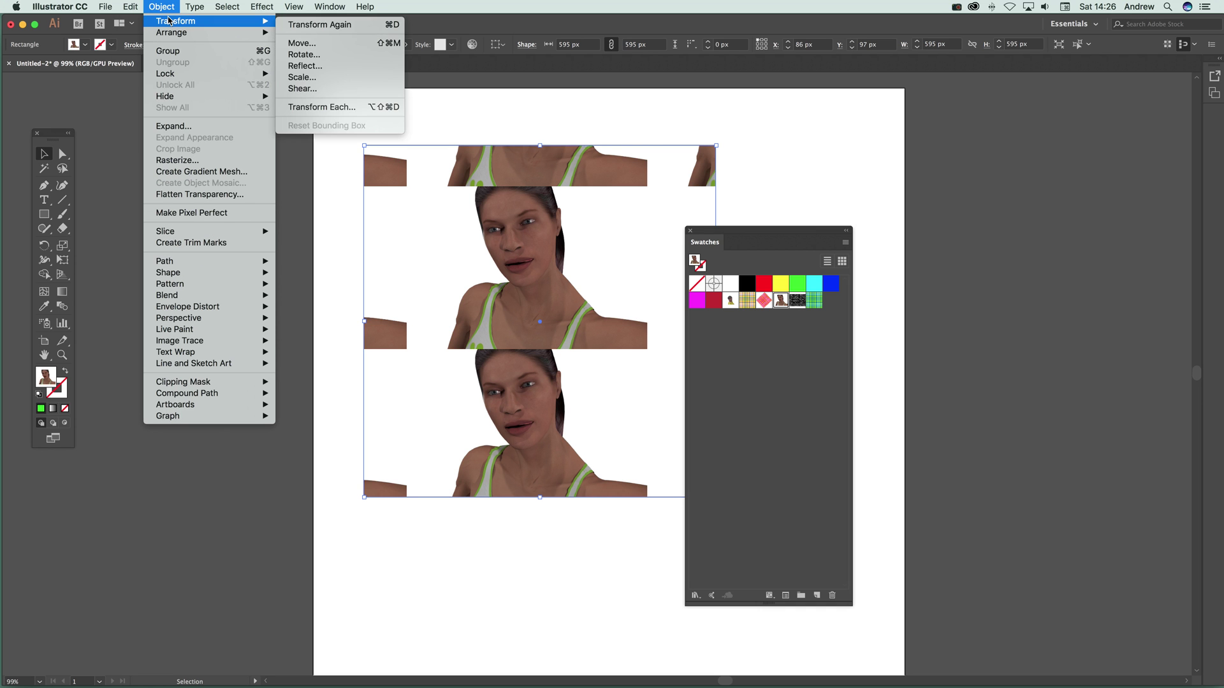
click(315, 78)
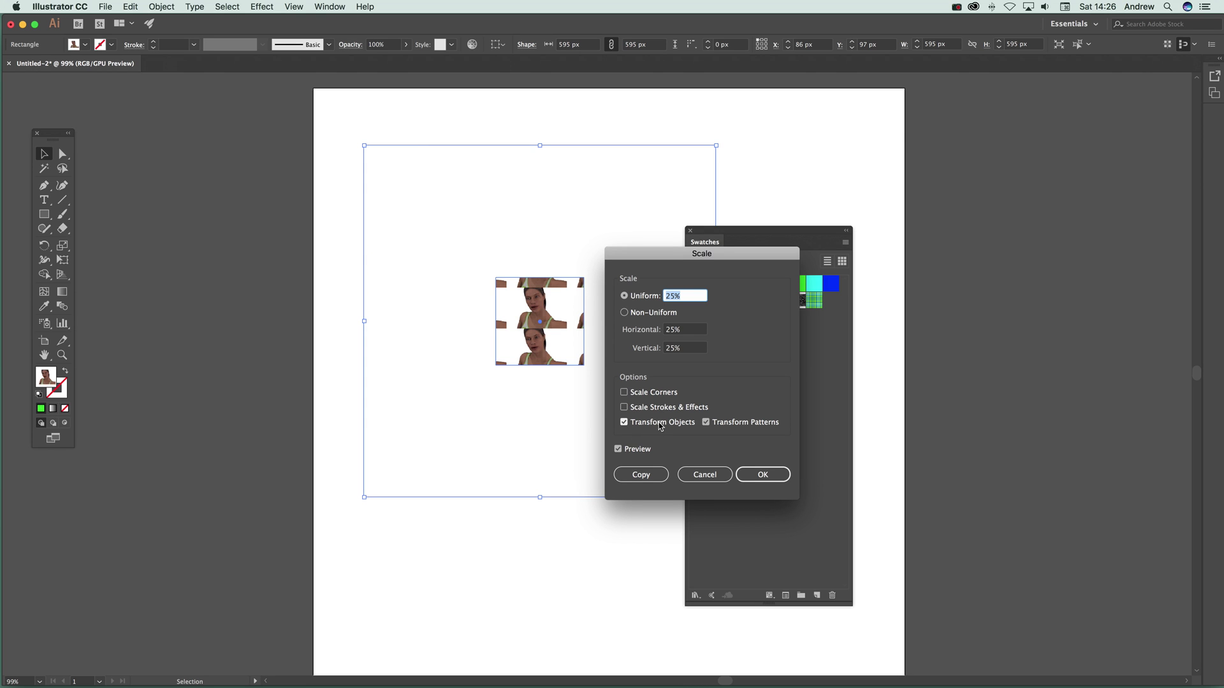
click(624, 423)
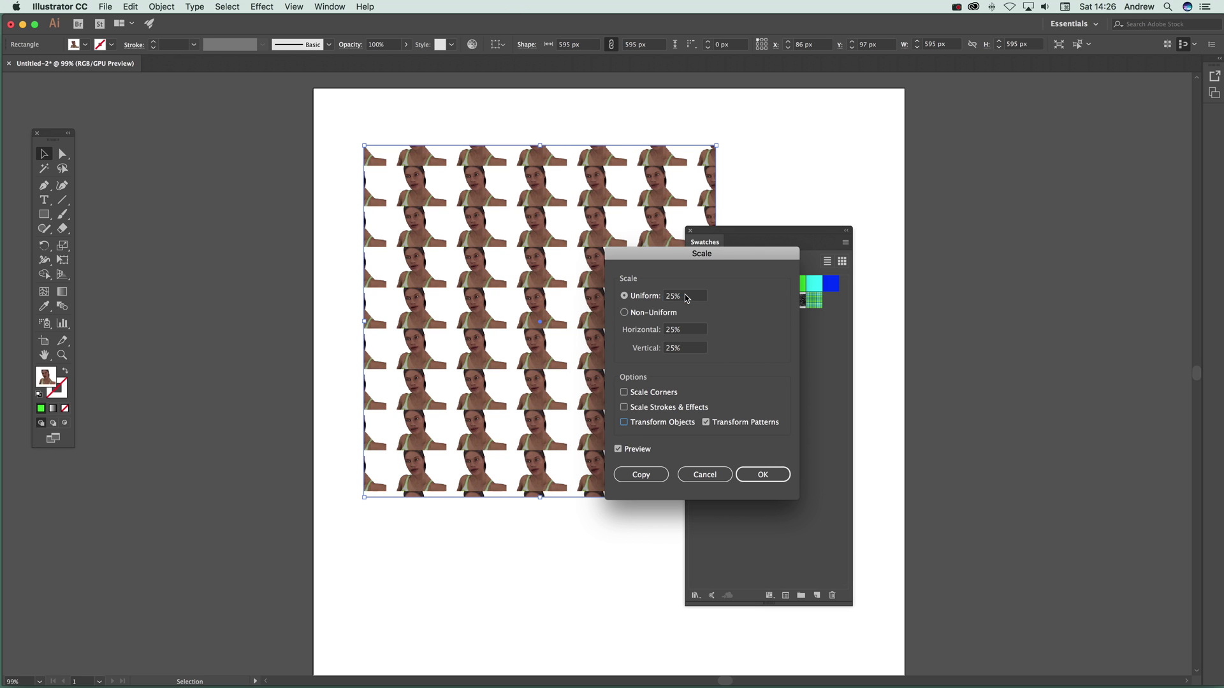
click(680, 298)
text(200)
key(Tab)
click(694, 300)
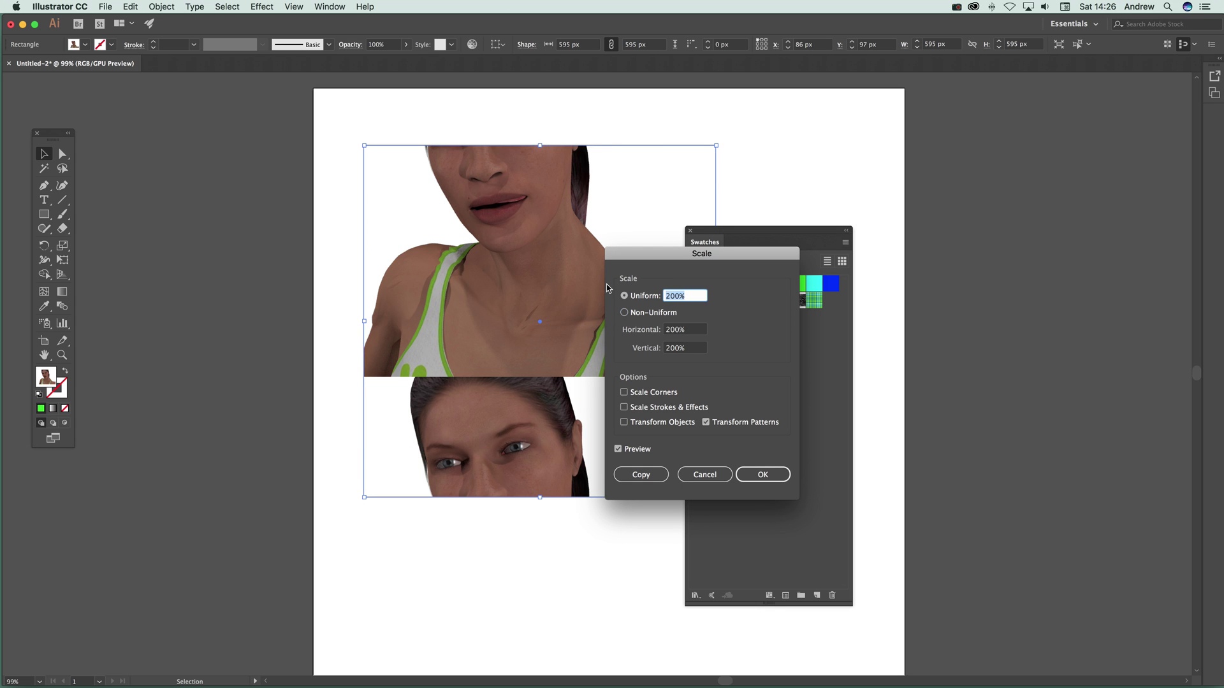
text(300)
key(Tab)
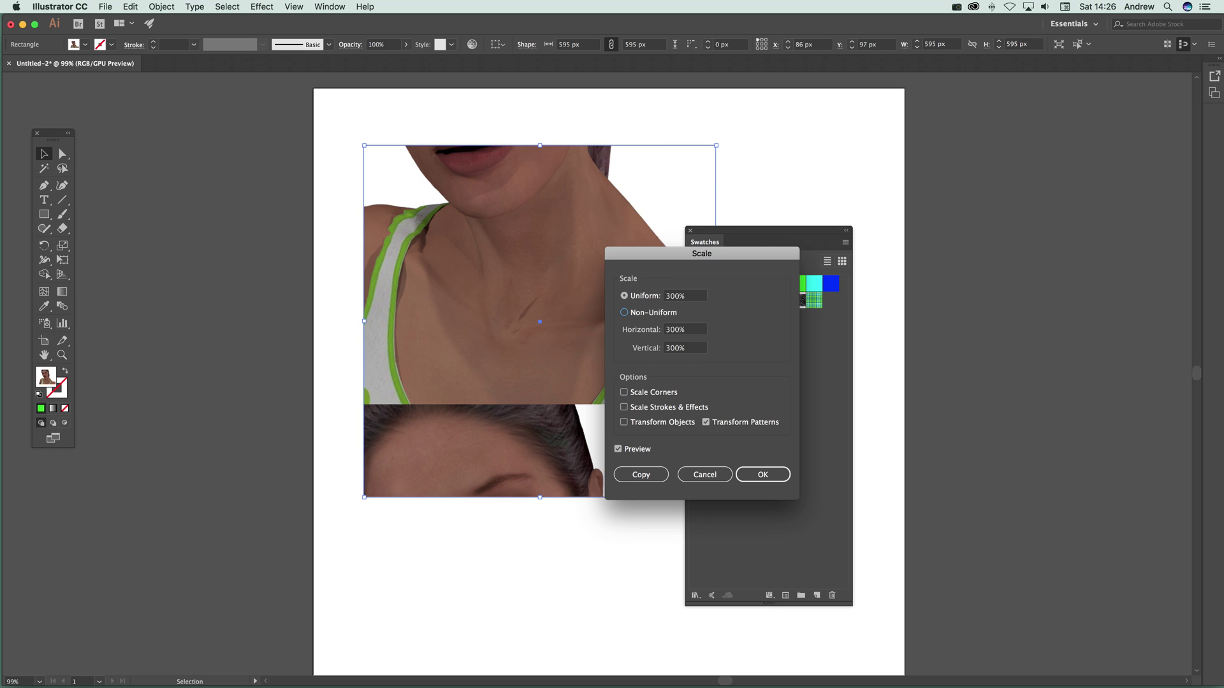
click(770, 482)
- Apply a 126° Transform > Rotate to the portrait pattern fill only, not the square
click(155, 5)
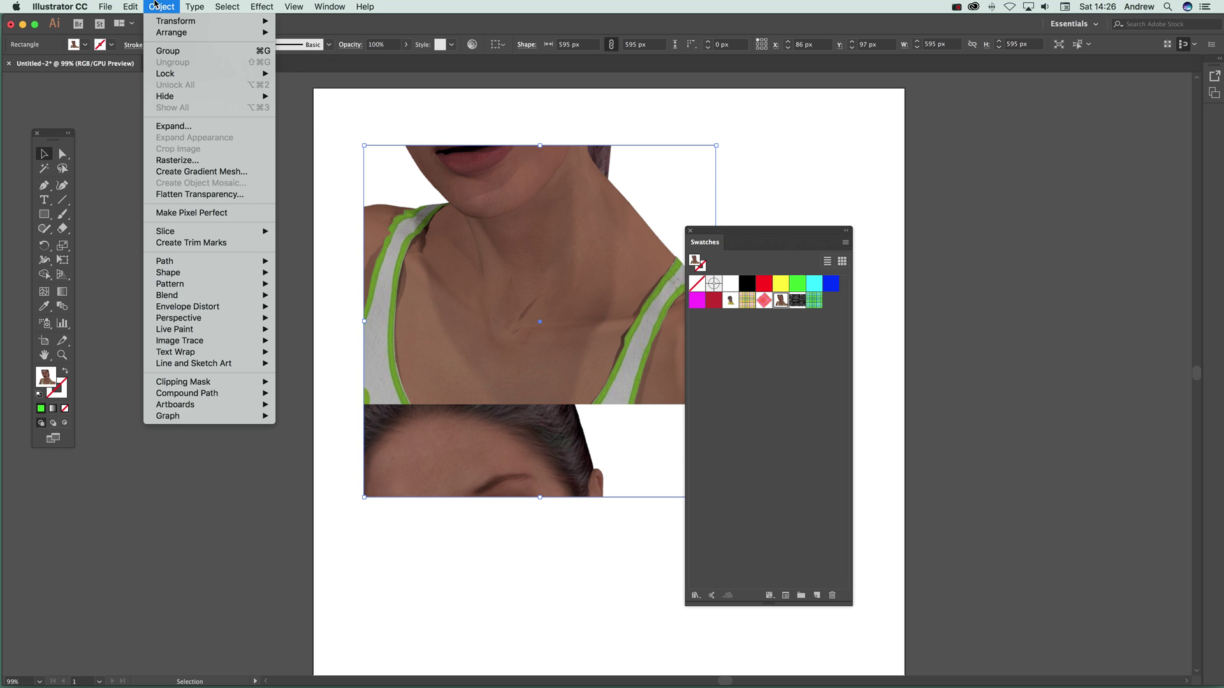
mouse_move(159, 21)
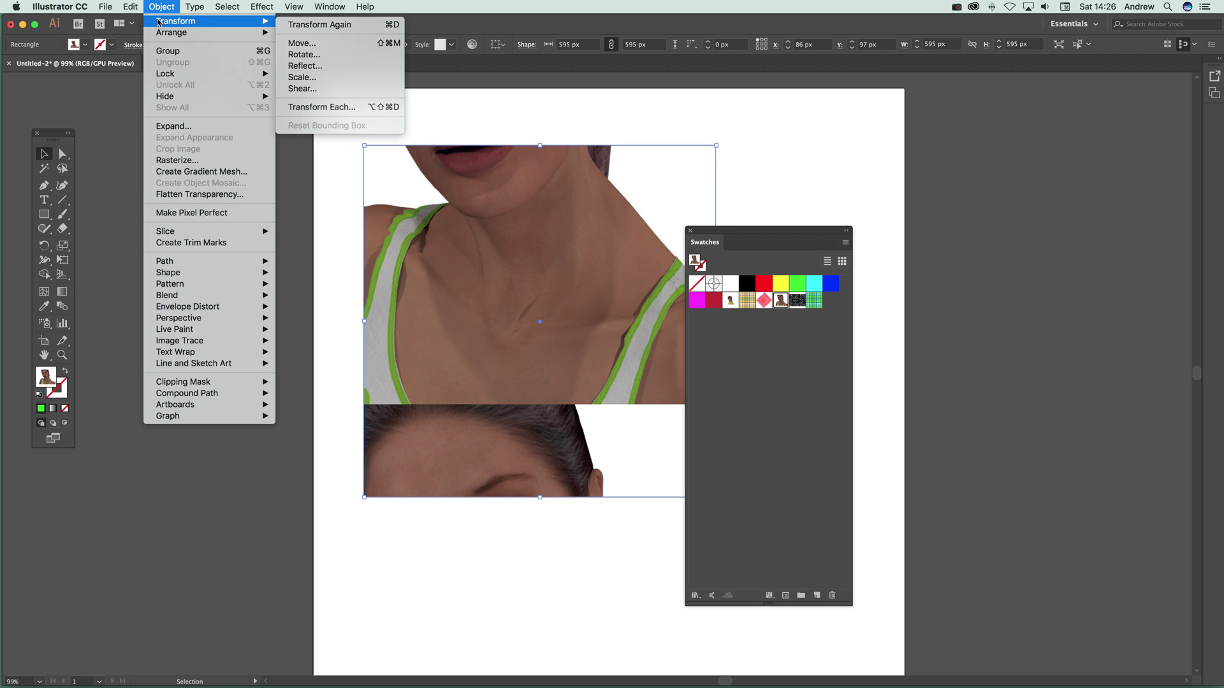
click(302, 54)
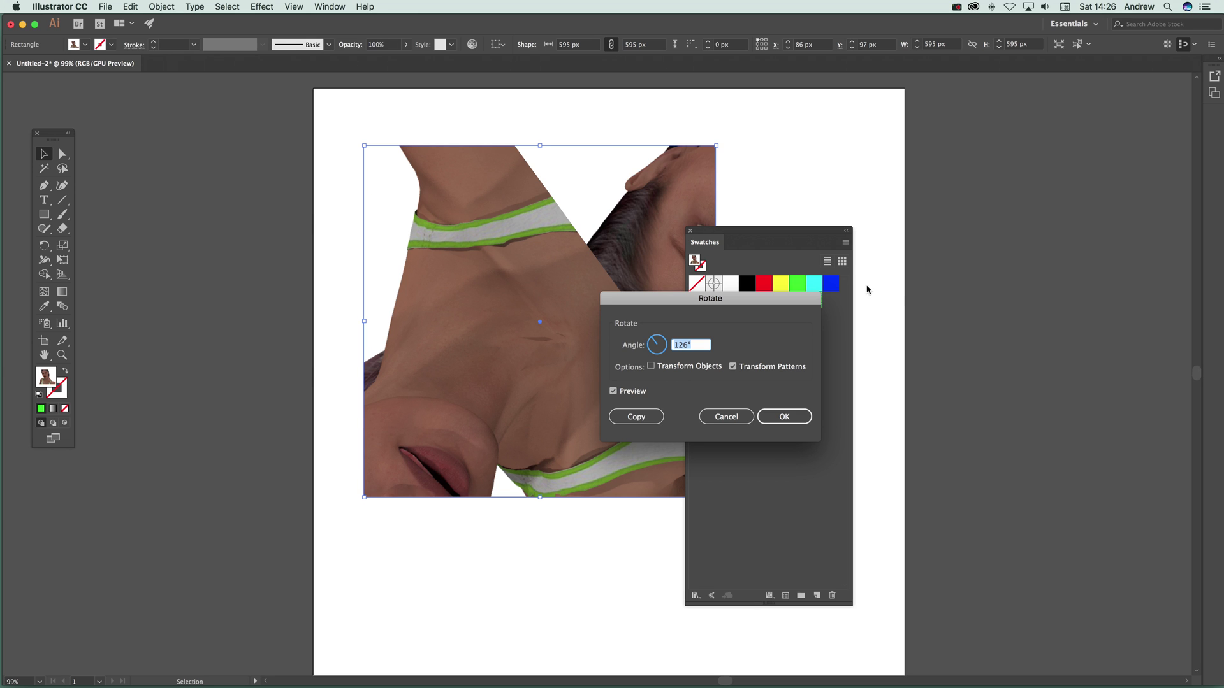
click(784, 417)
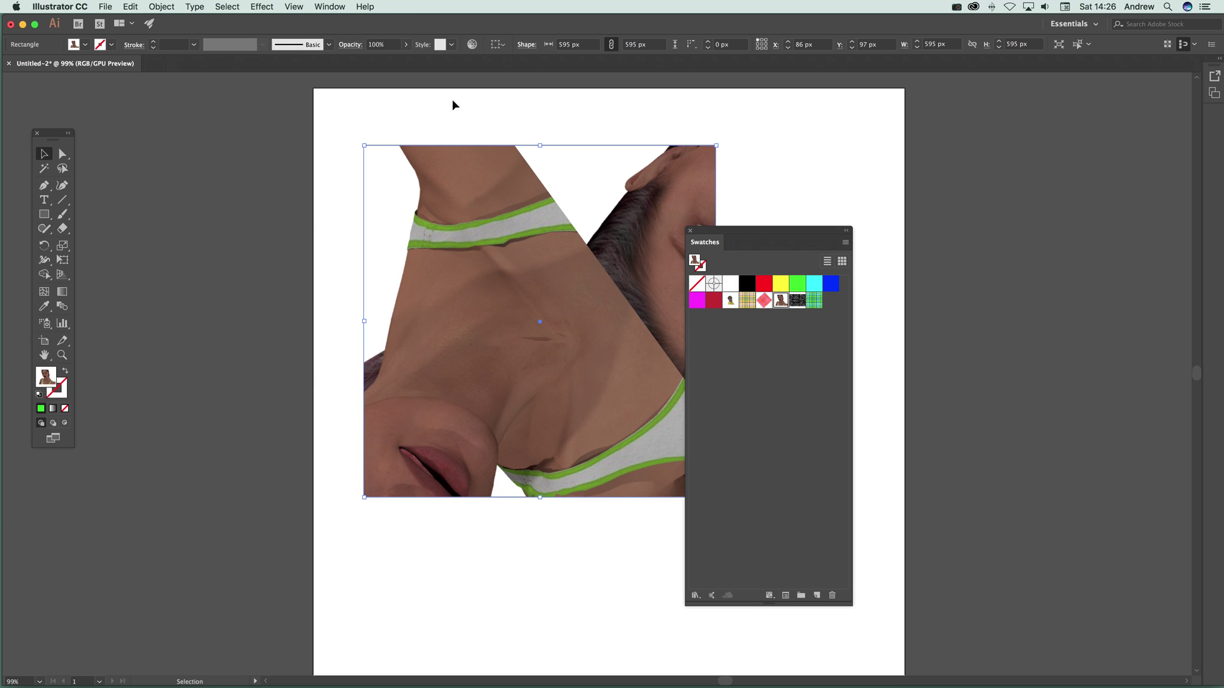